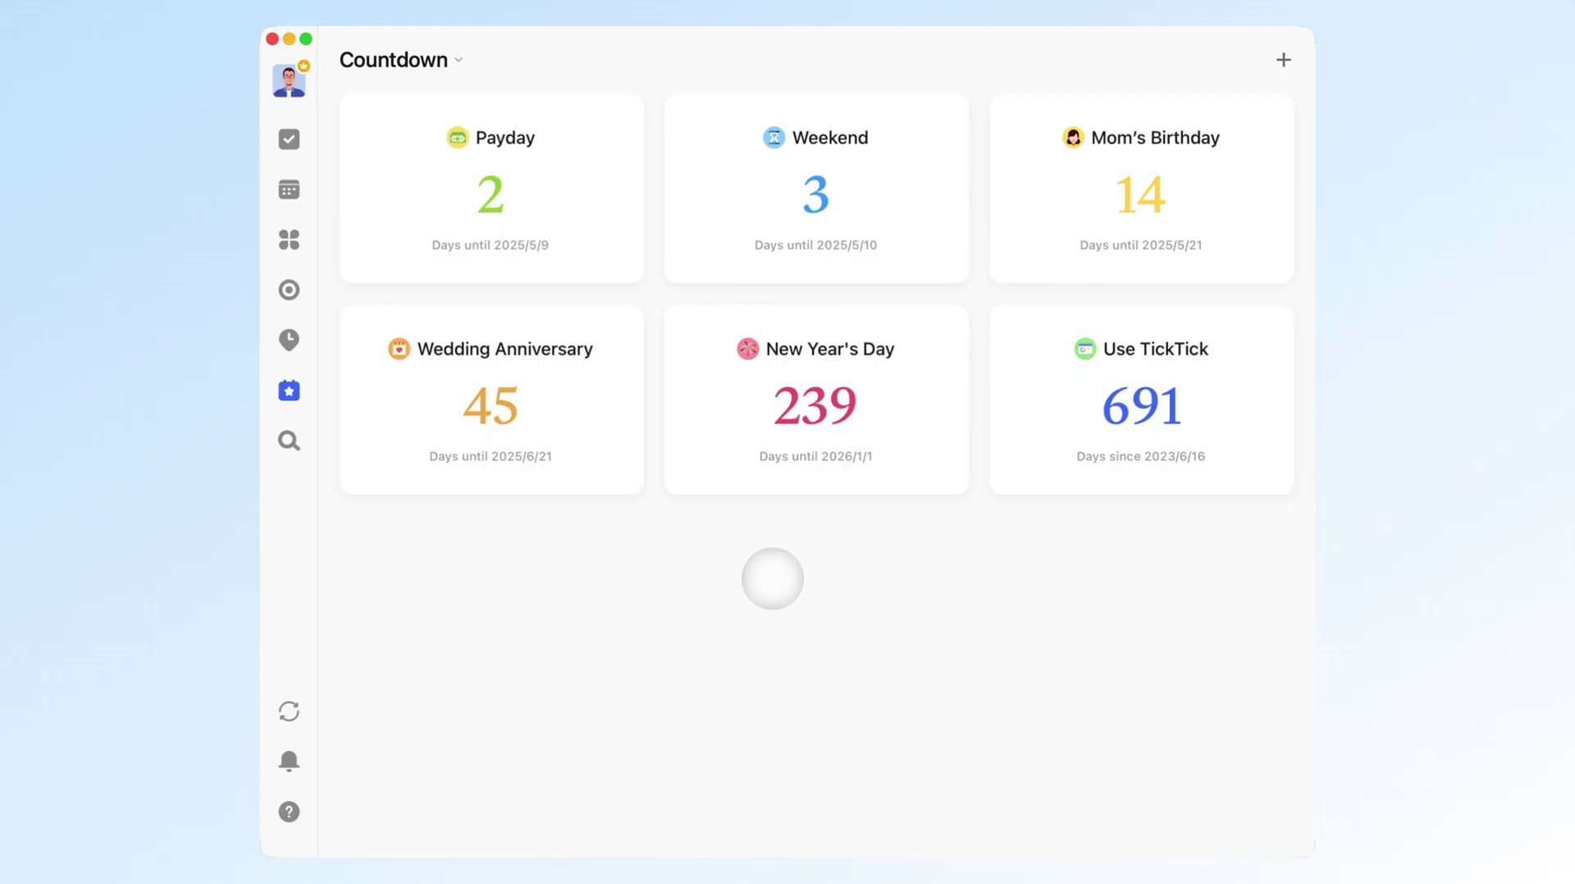
- Toggle Countdown off and back on in Settings > Features, then return to the Countdown page
click(291, 80)
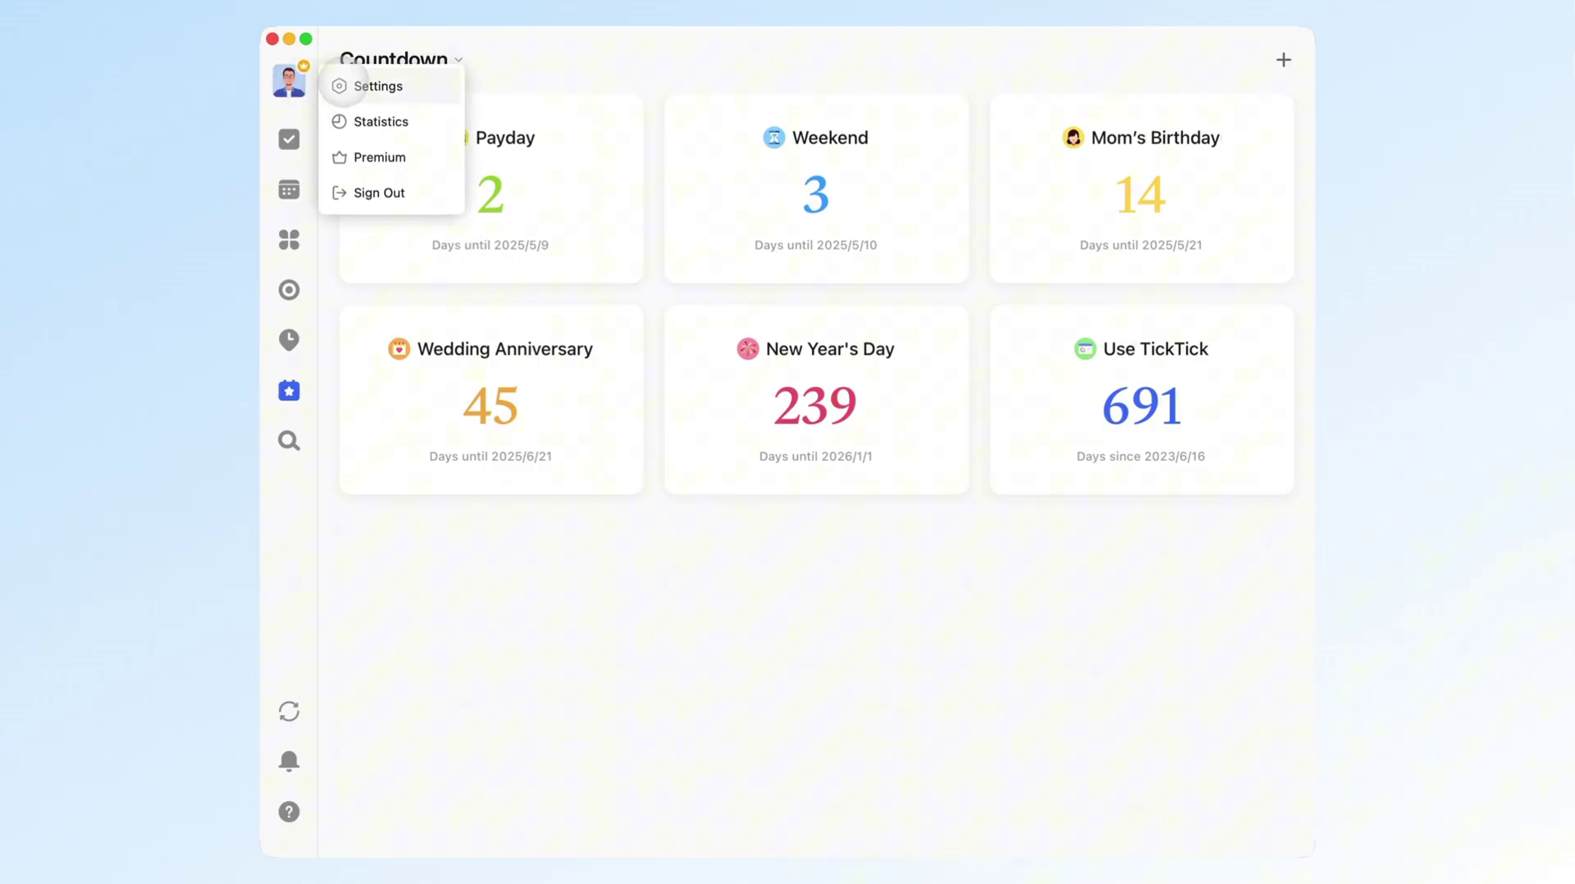
click(343, 86)
click(542, 269)
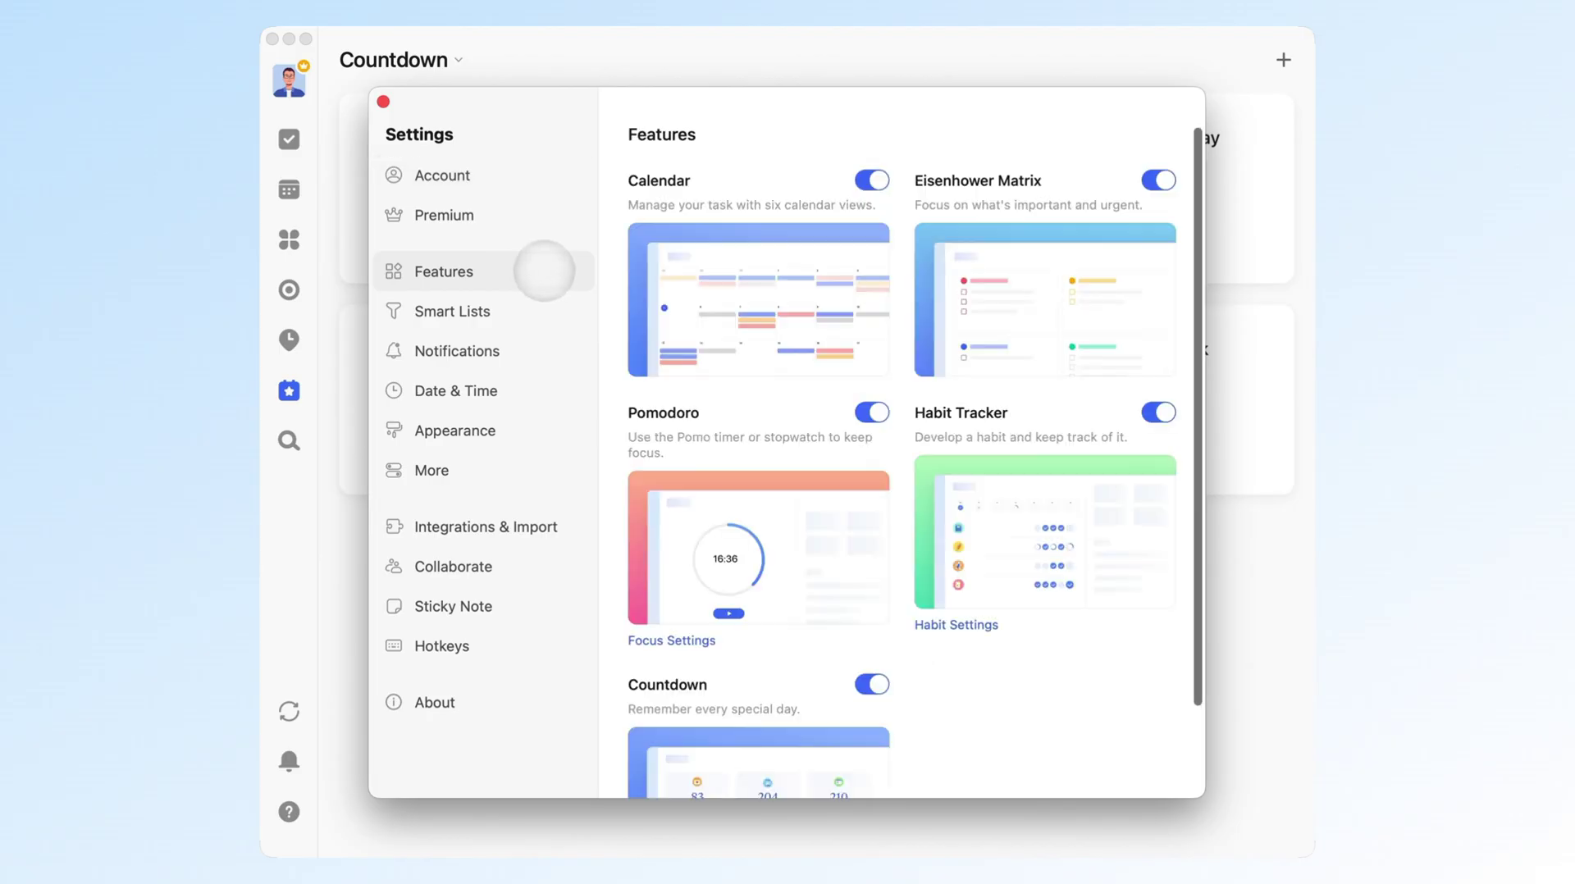
scroll(992, 283, down, 3)
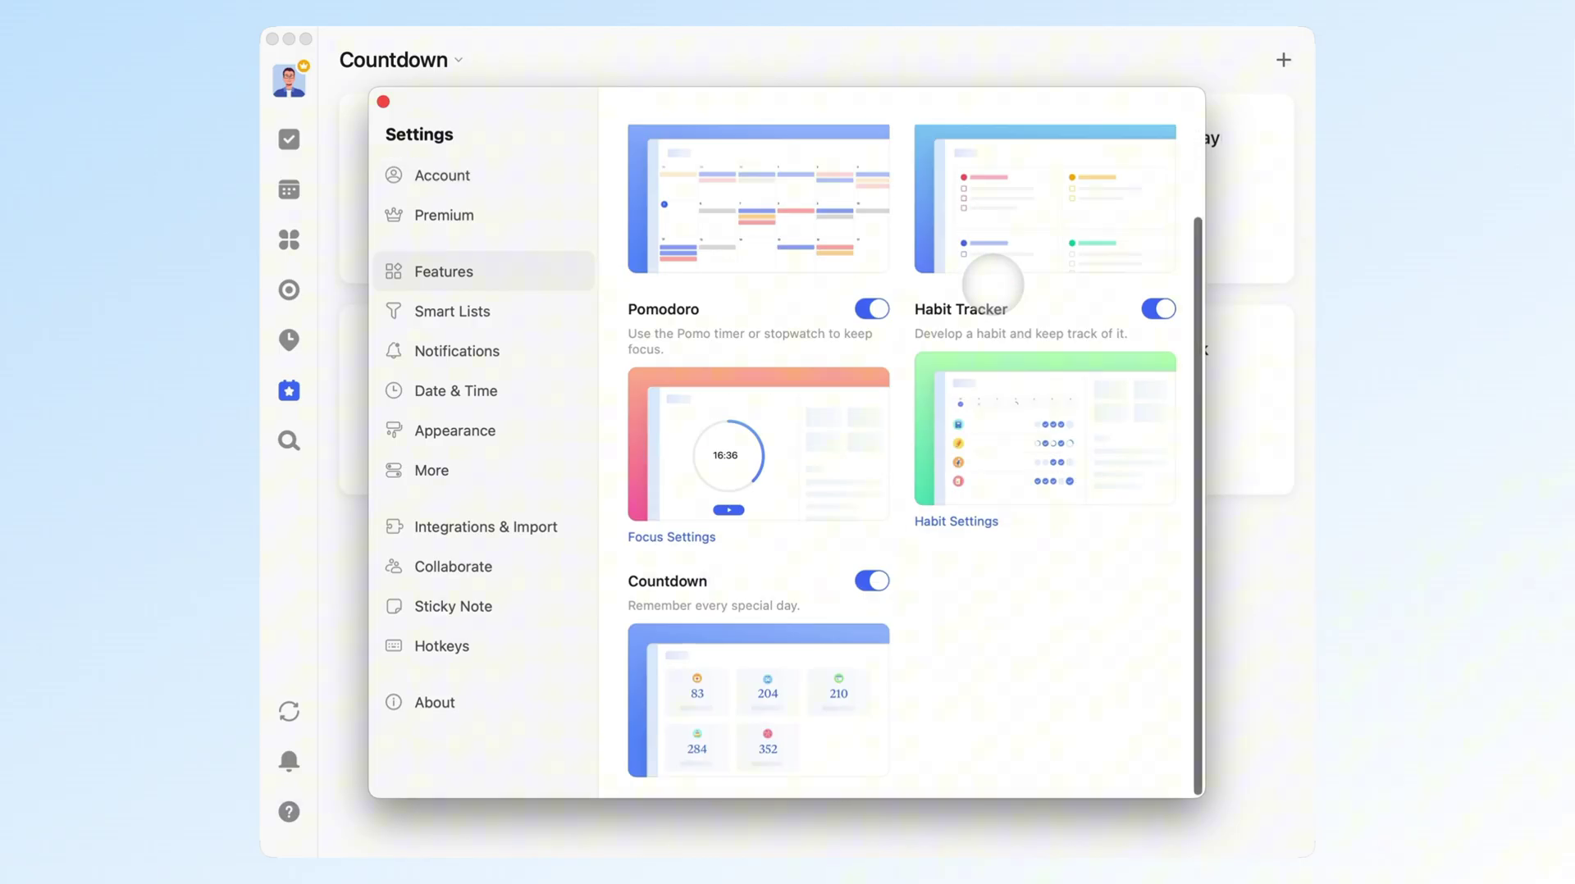
click(873, 581)
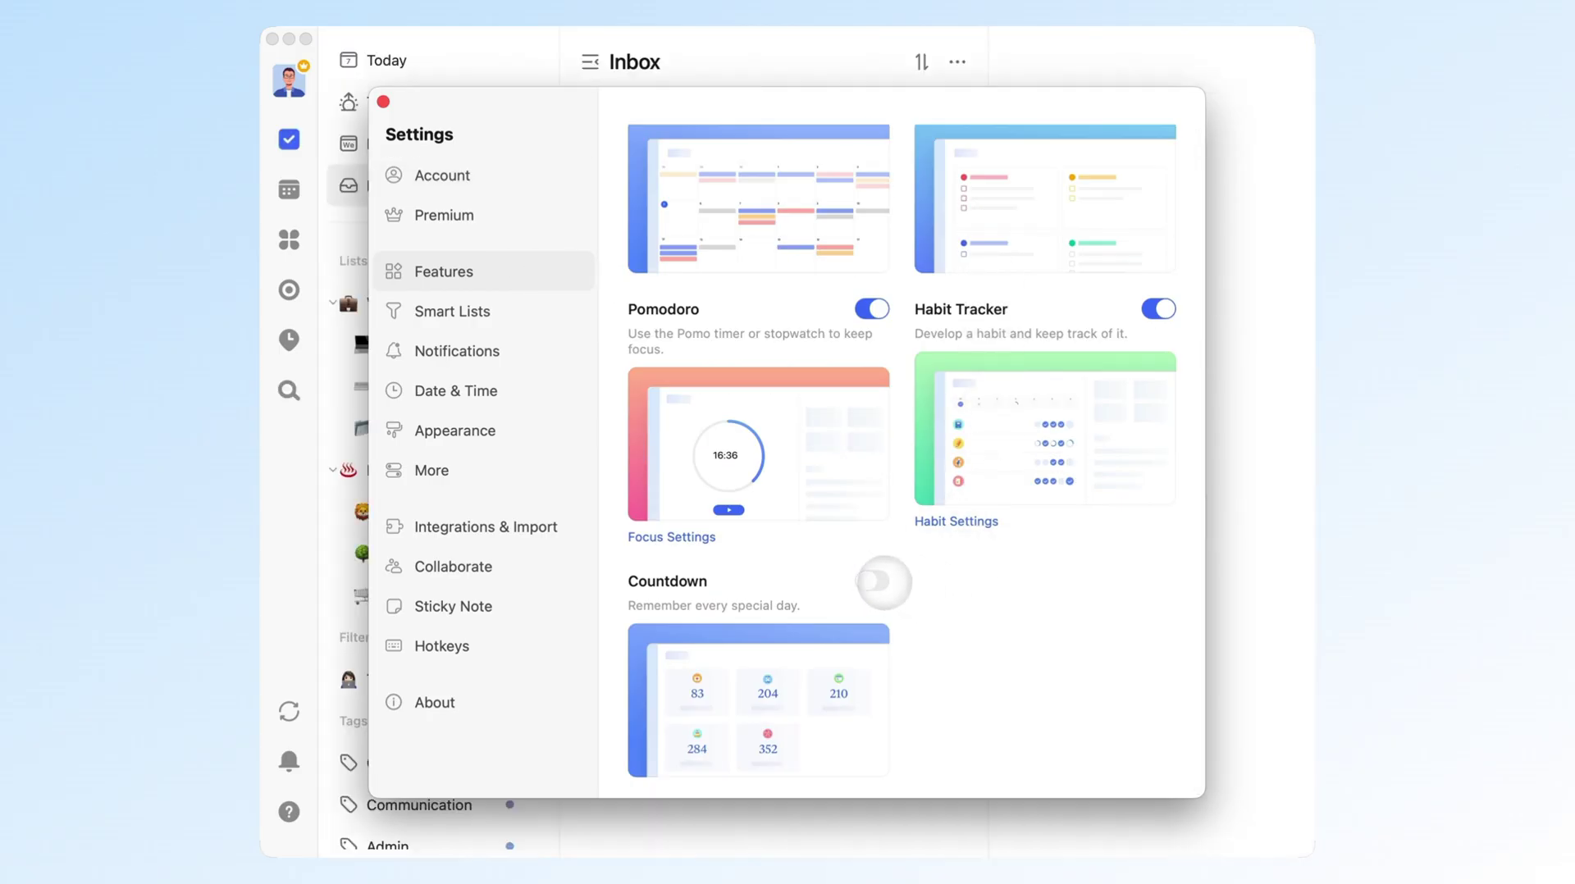
click(874, 581)
click(383, 102)
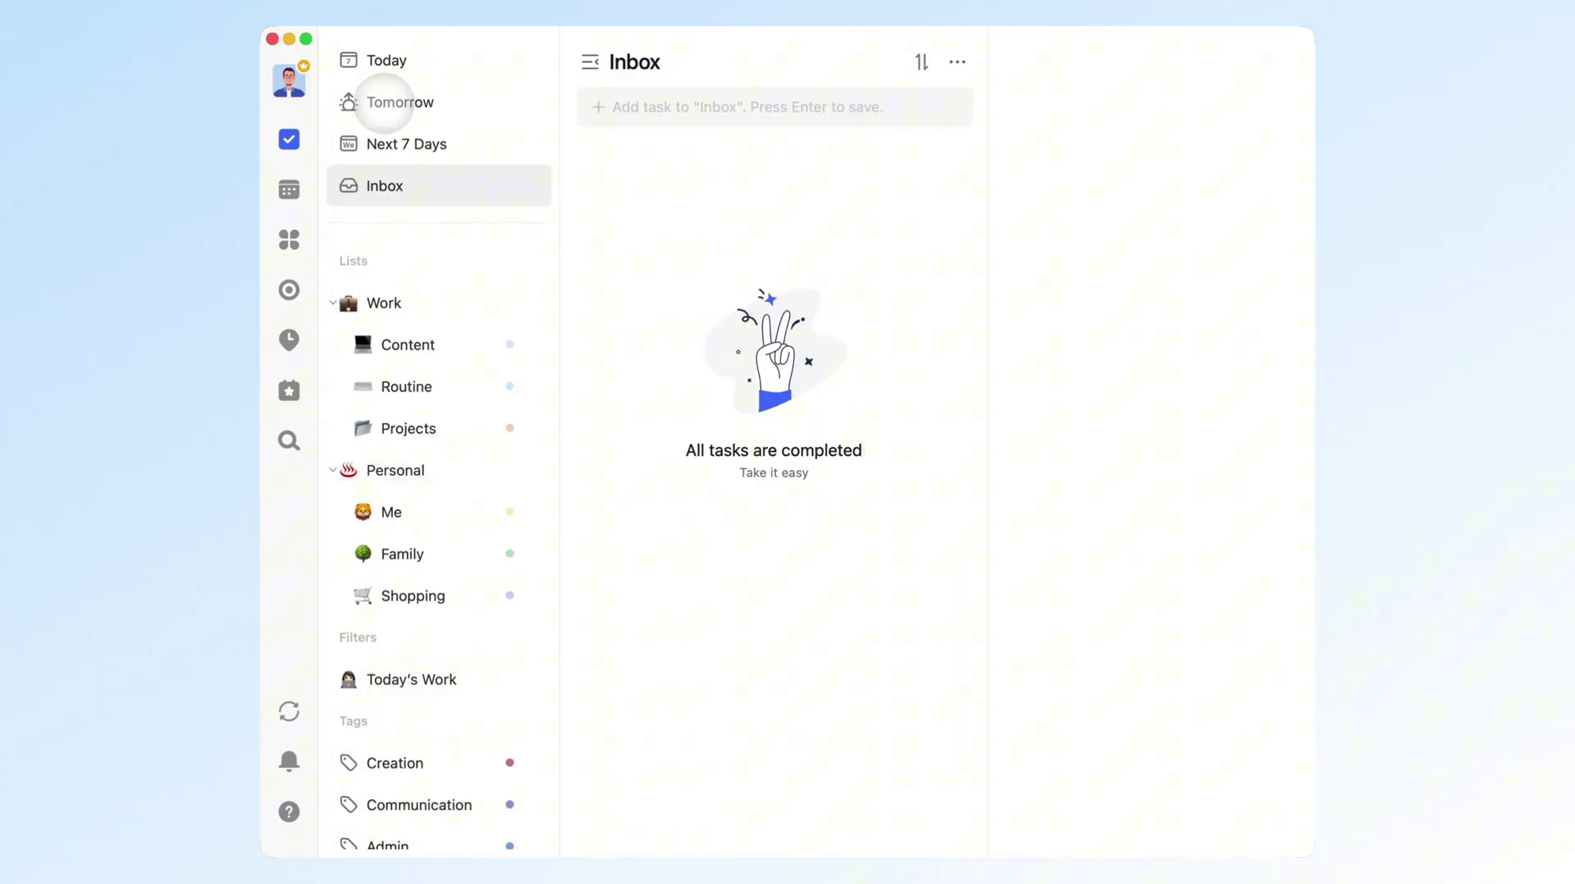
click(288, 390)
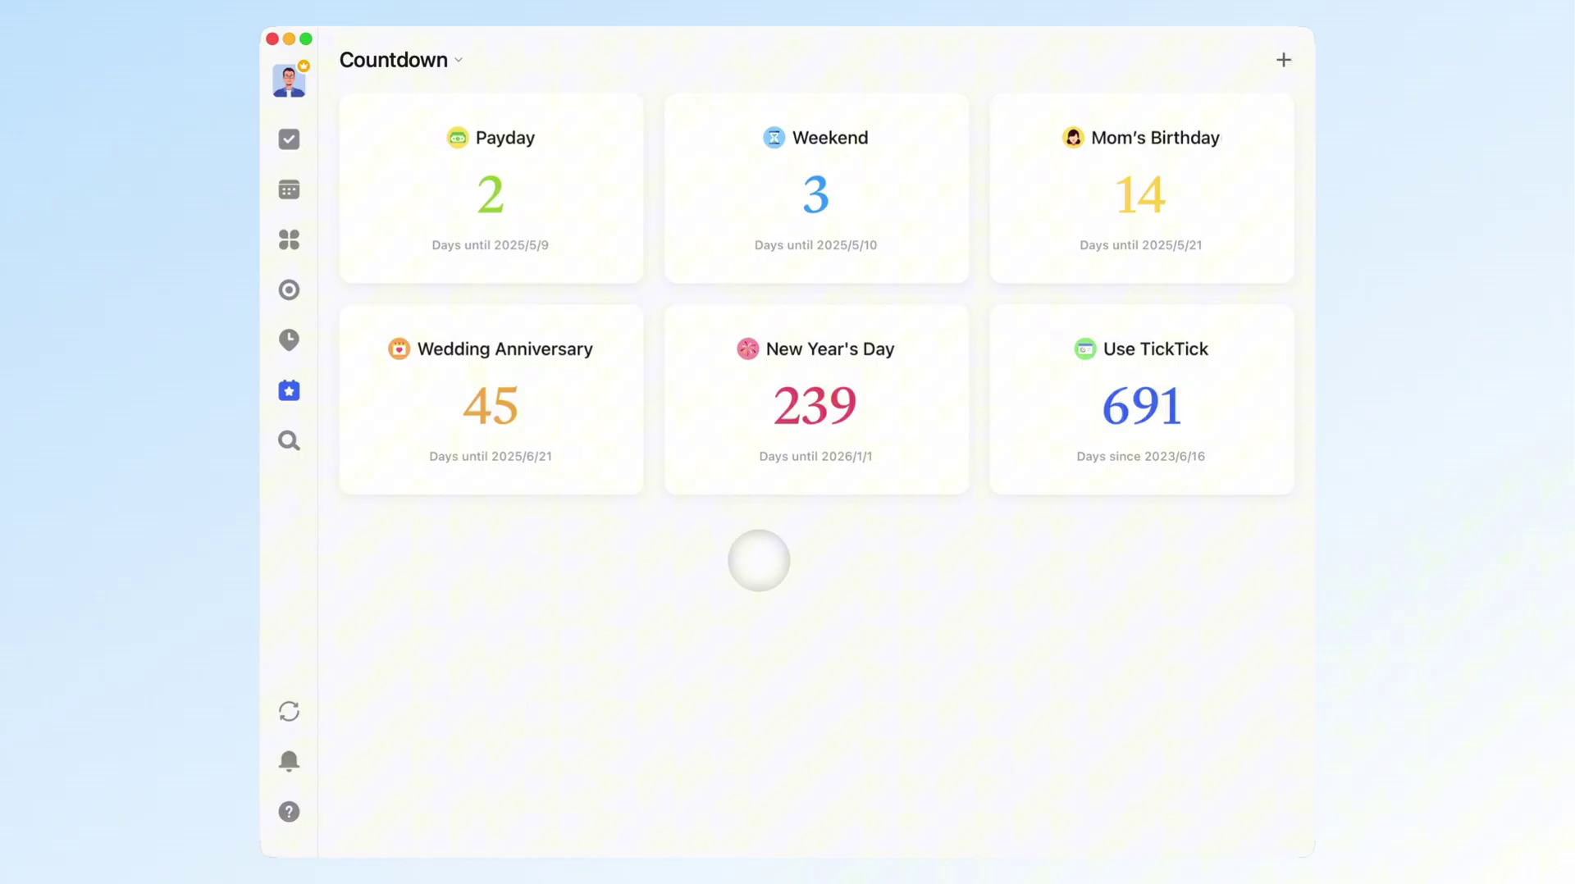
- Show the new-countdown type menu: Holiday, Birthday, Anniversary and Countdown
click(1279, 59)
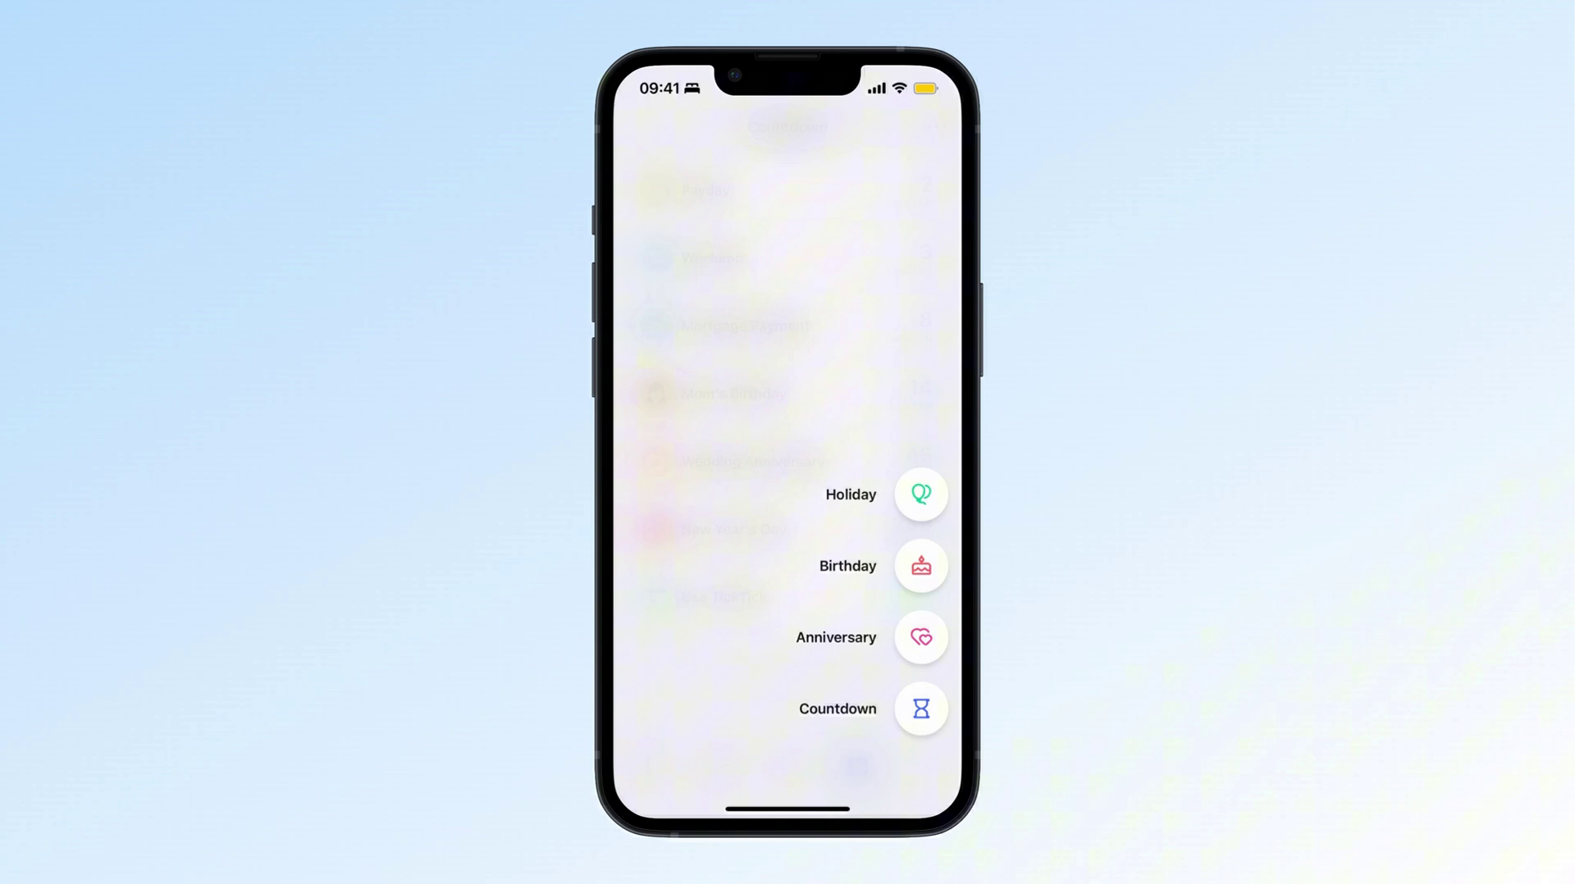
- Start a plain countdown, browse the icon grid, and open the custom Text icon editor
click(921, 708)
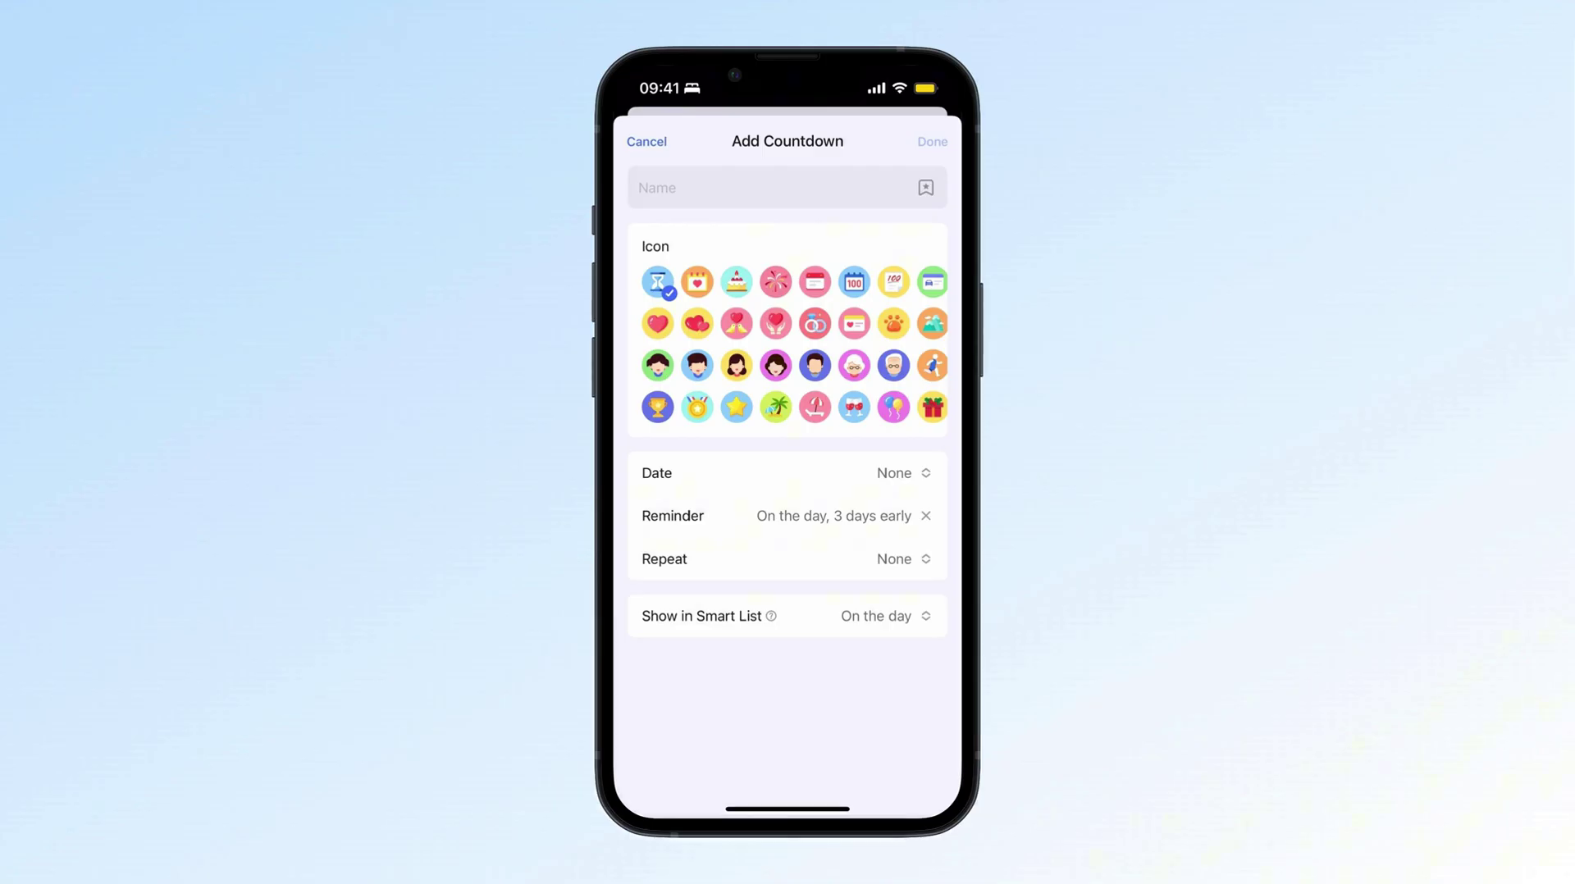
scroll(788, 344, right, 5)
scroll(788, 344, right, 2)
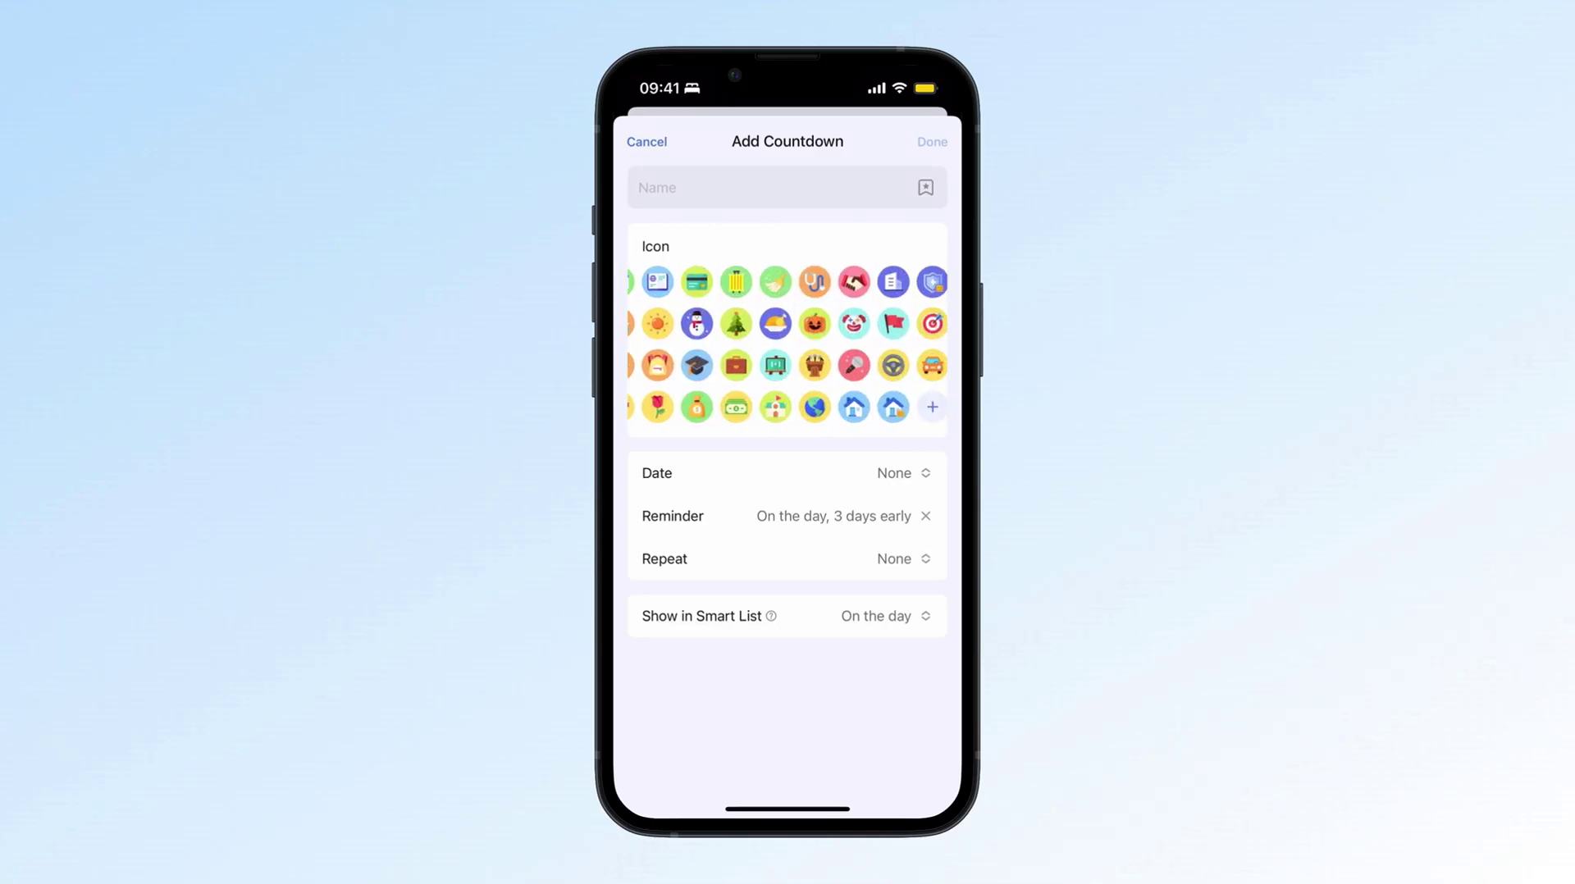
scroll(788, 344, right, 2)
scroll(787, 345, right, 1)
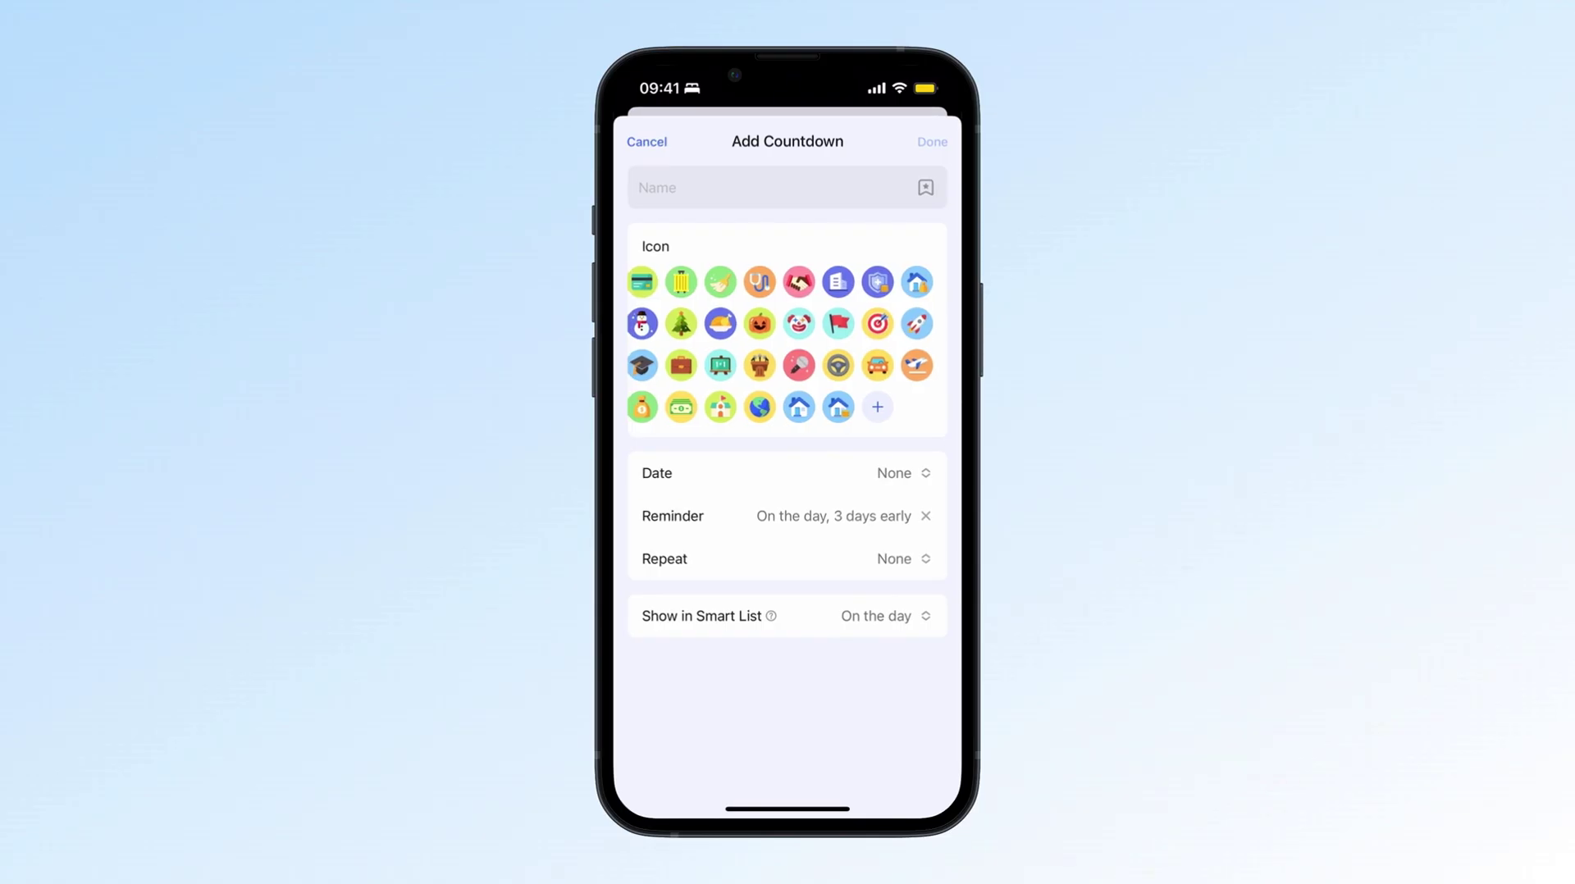
click(877, 406)
click(727, 377)
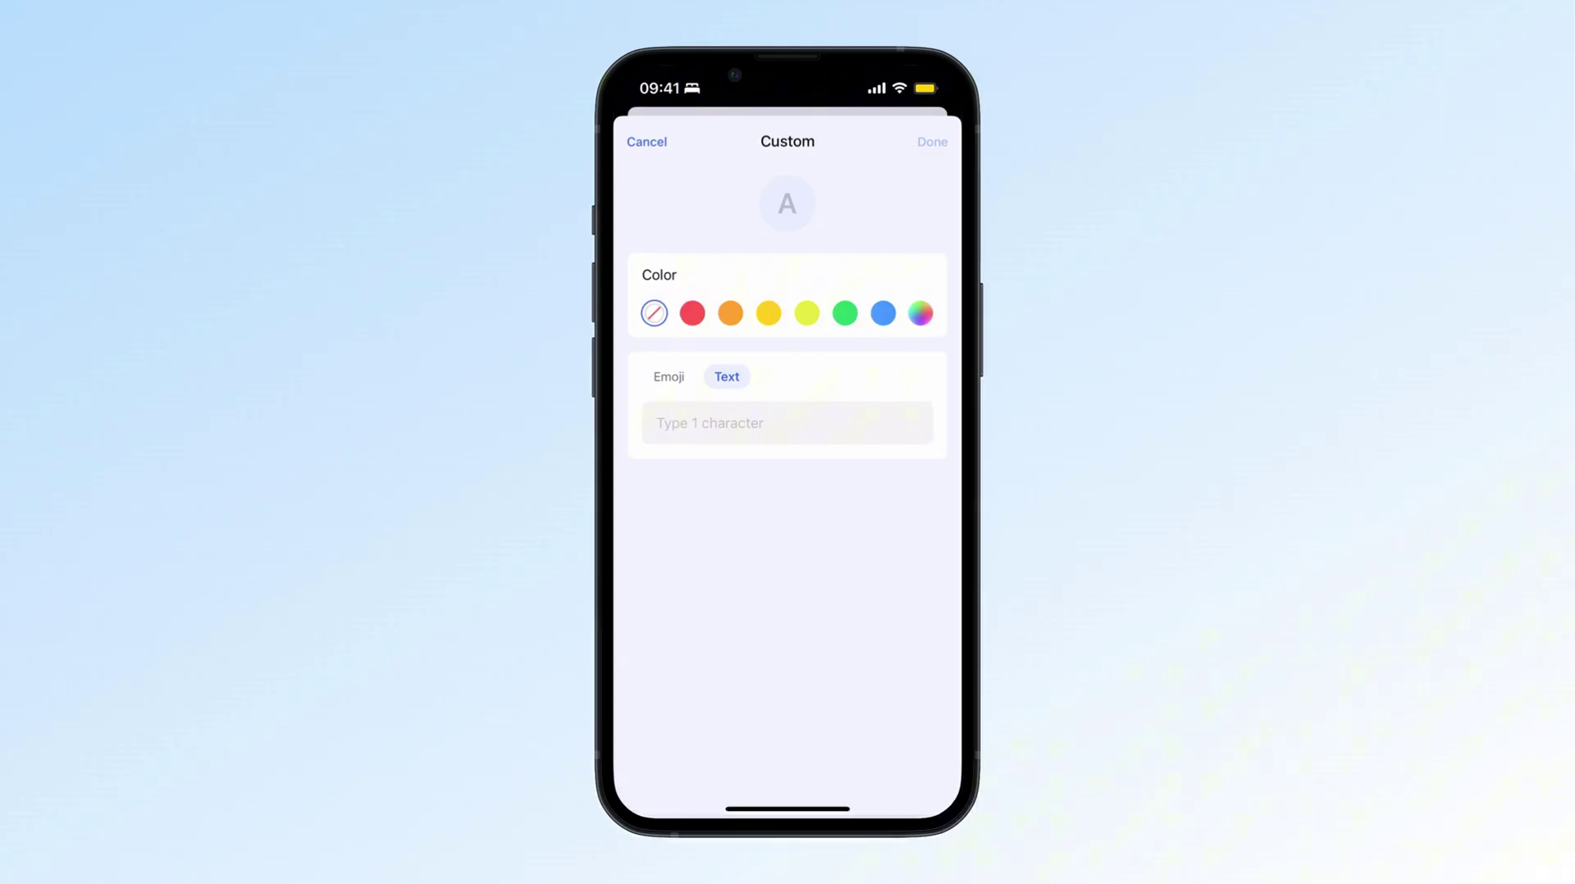
- Use the Exam preset for the countdown's name and icon
click(925, 186)
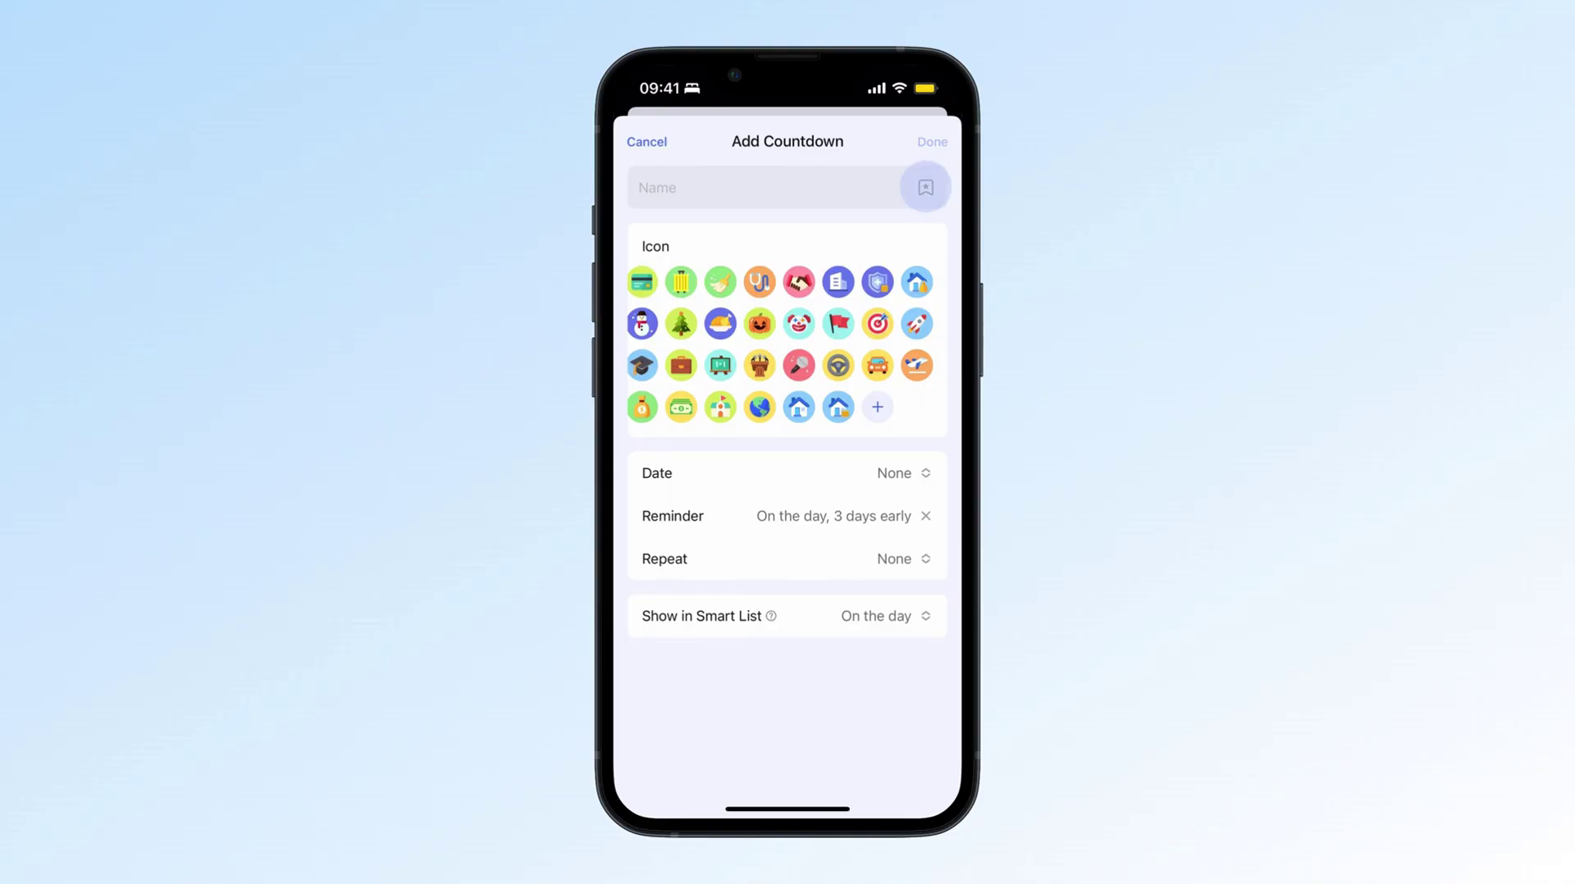
scroll(788, 493, down, 5)
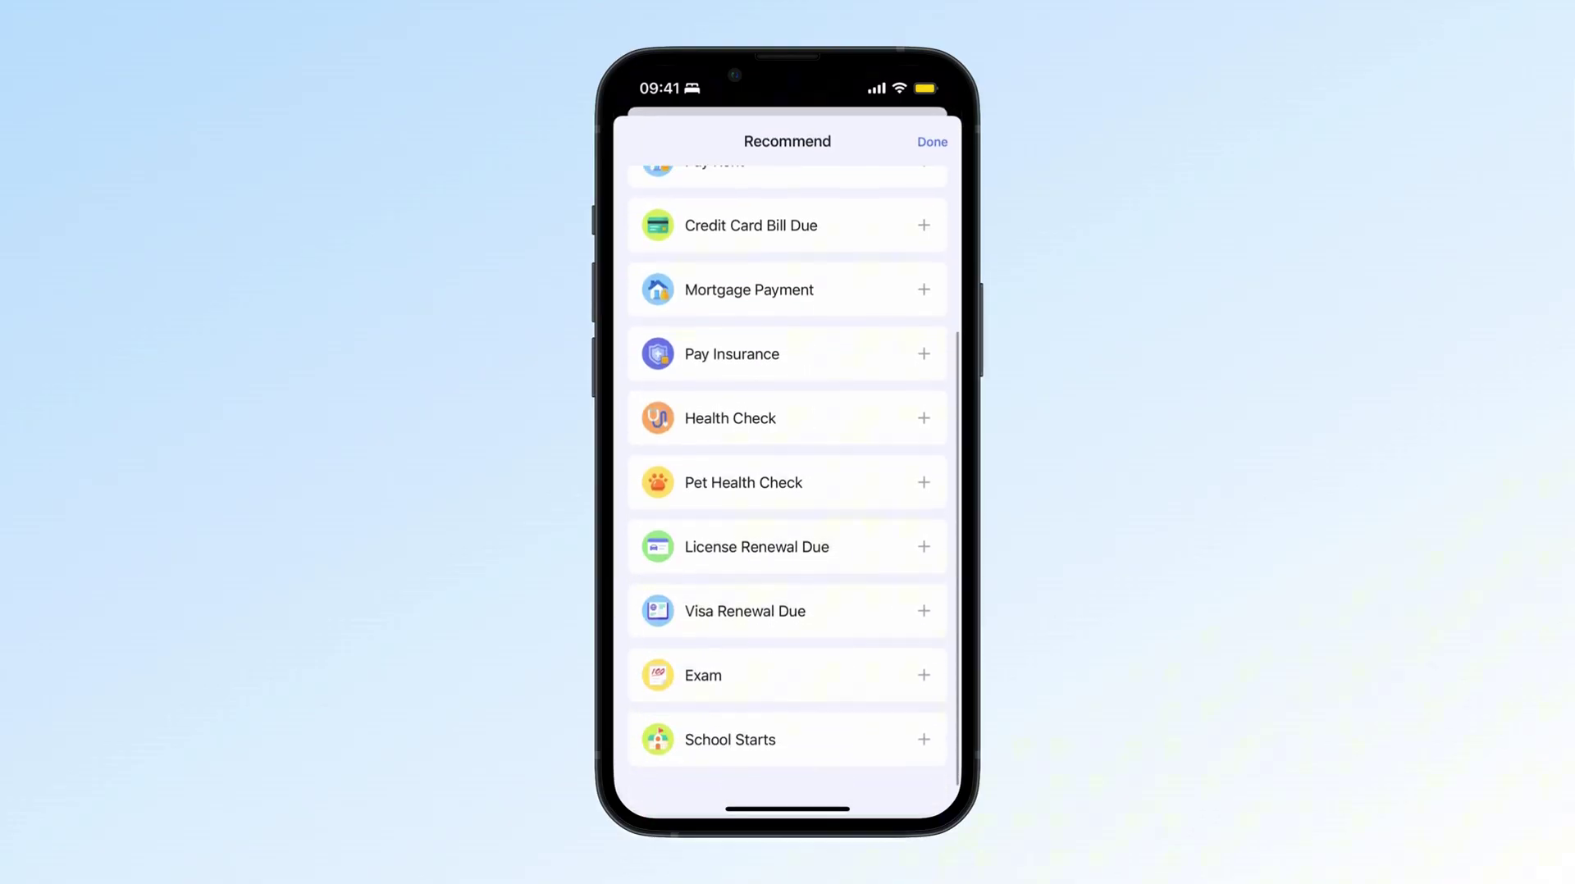
click(738, 686)
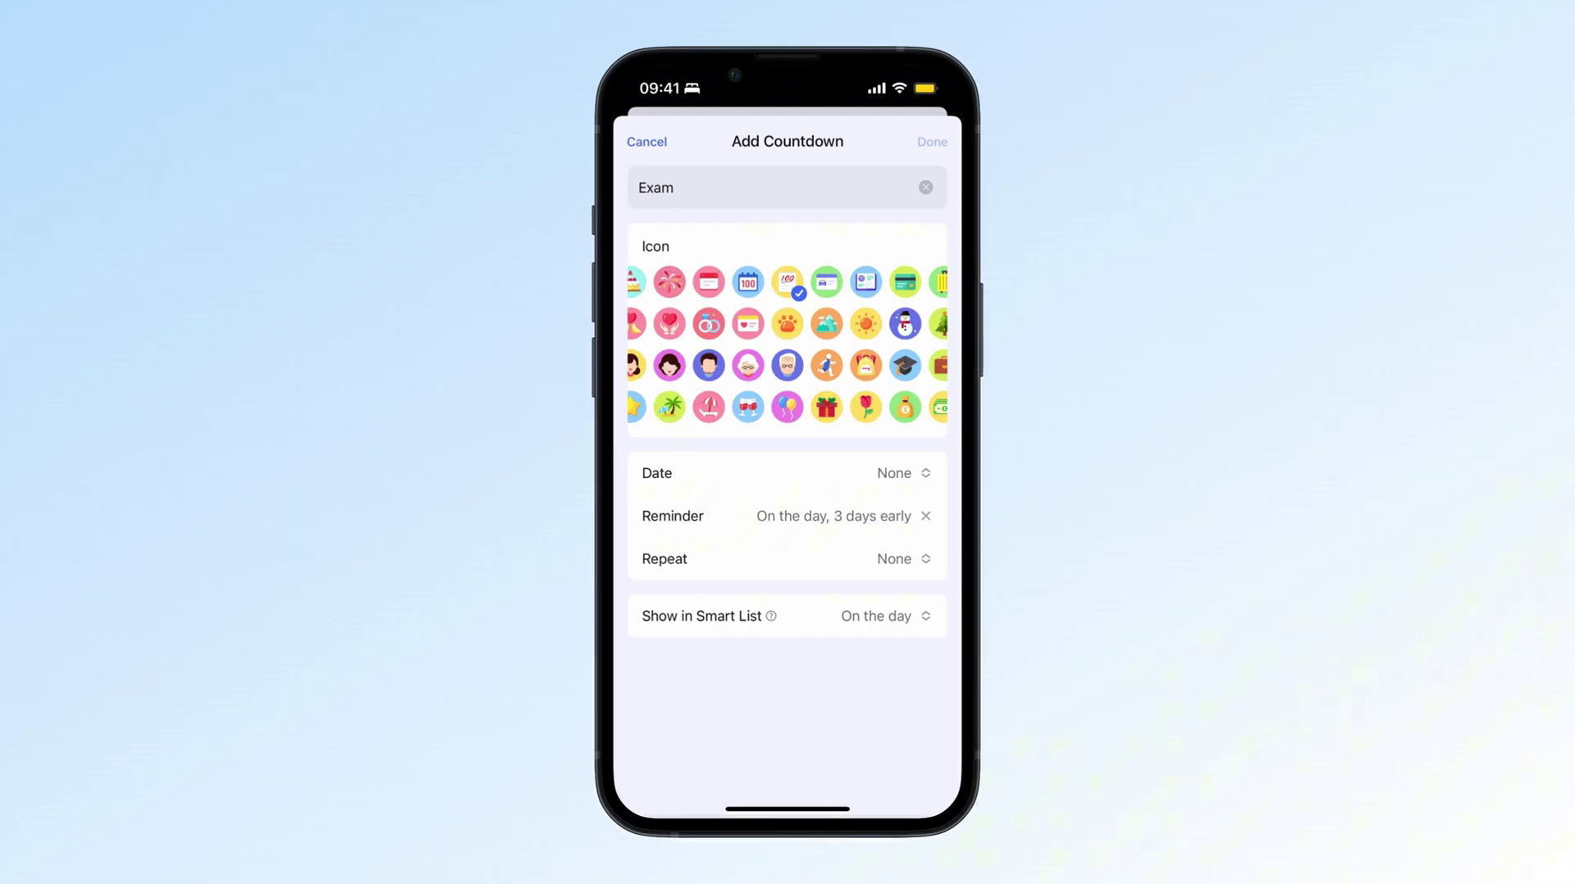
- Date the countdown Aug 10, 2025 with a one-week-early reminder
click(787, 473)
scroll(817, 698, down, 3)
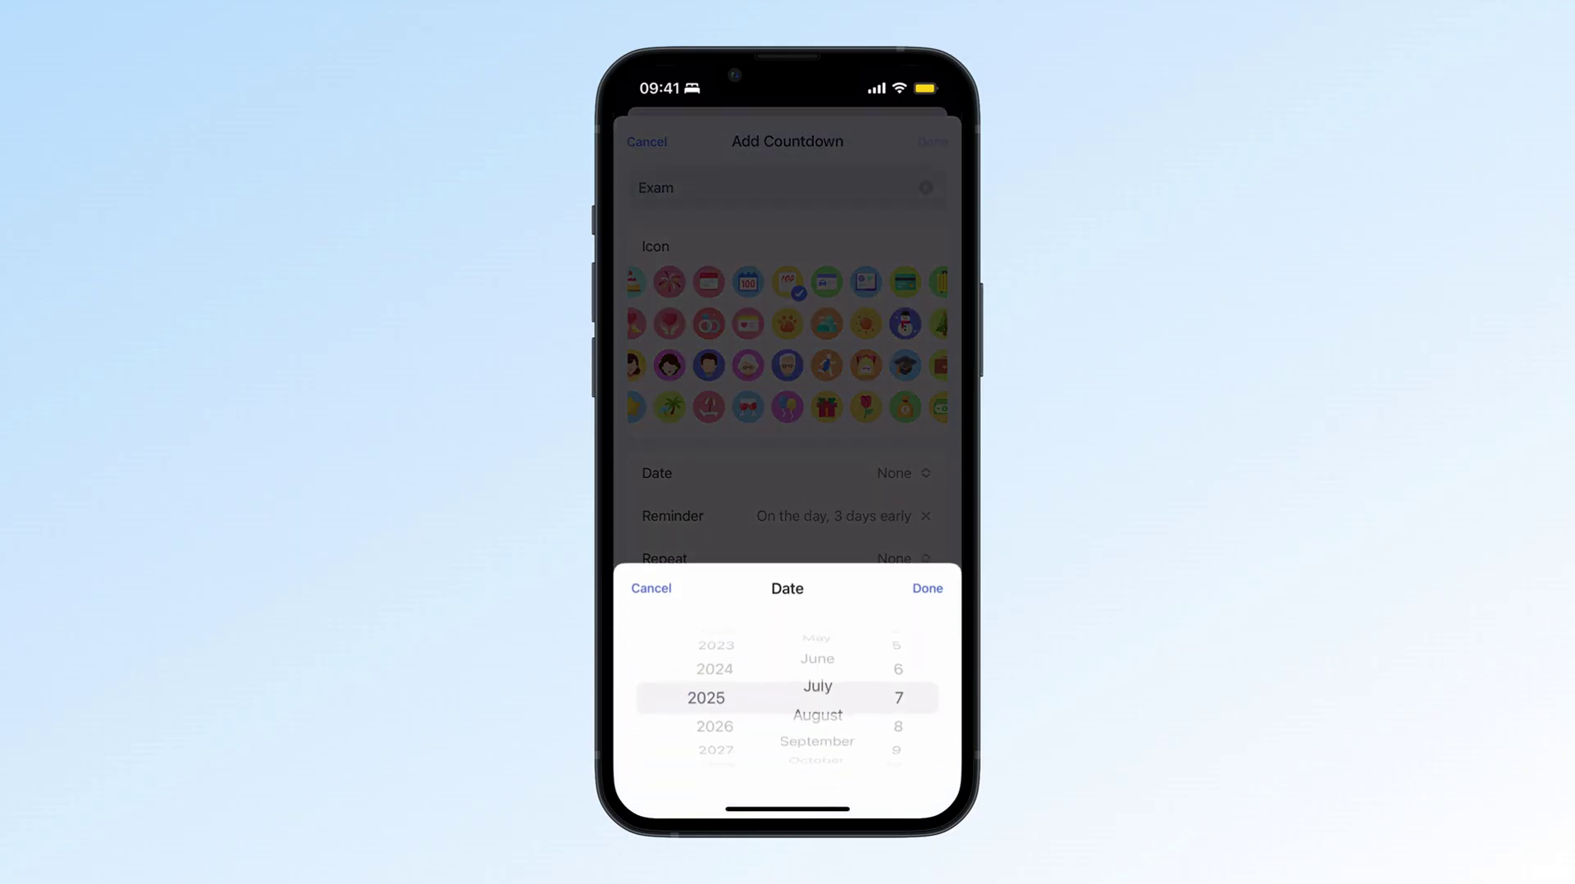
scroll(898, 698, down, 3)
click(927, 588)
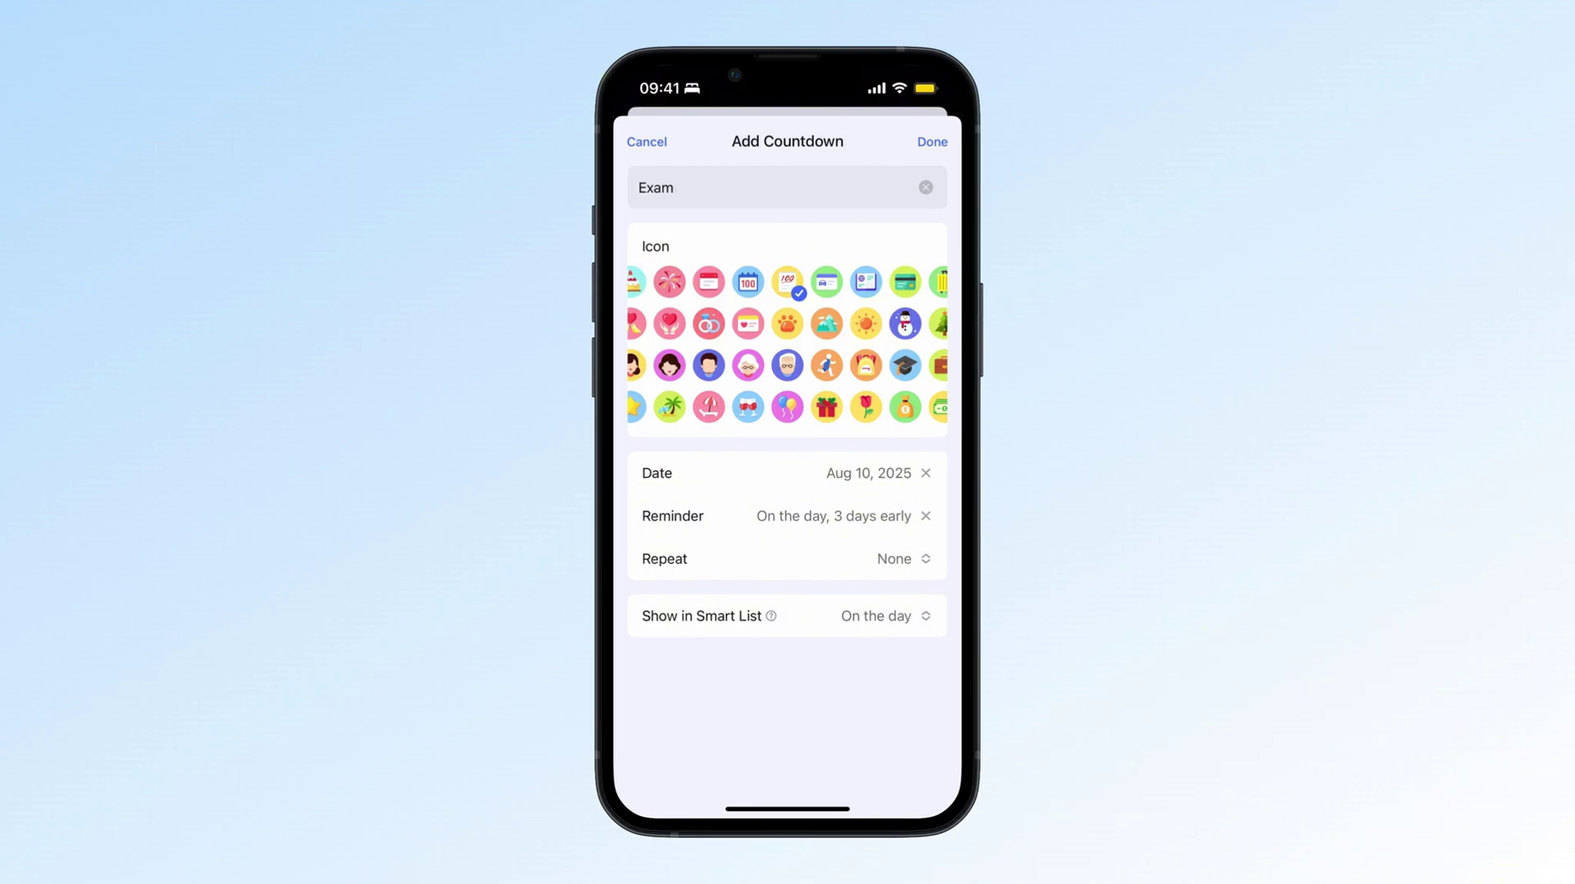
click(833, 516)
click(817, 373)
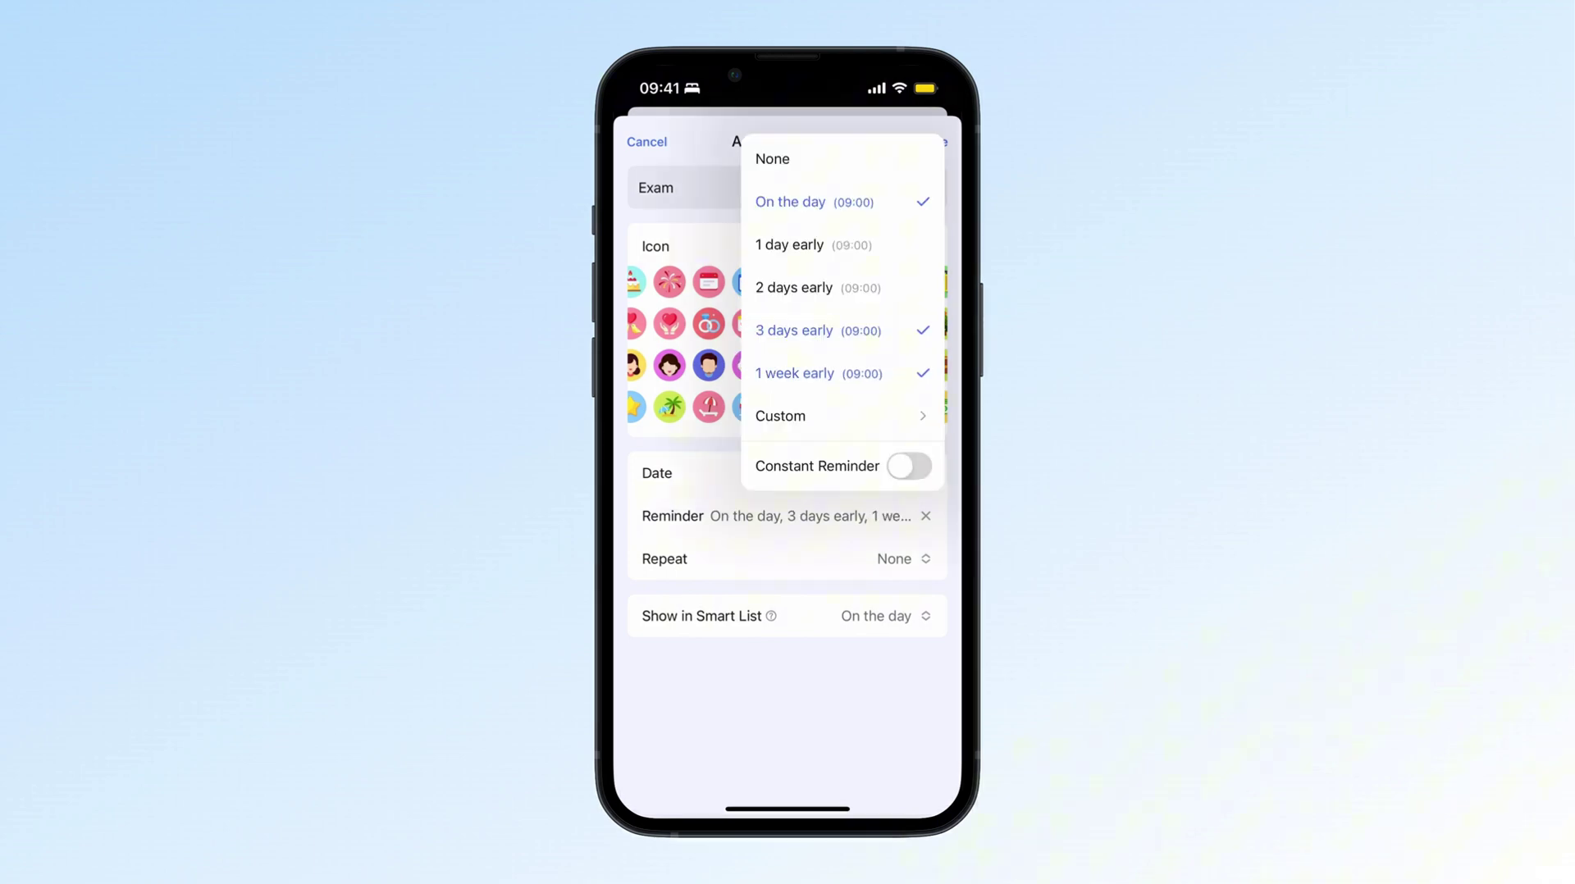
- Remove the three-days-early reminder from the Exam countdown
click(794, 330)
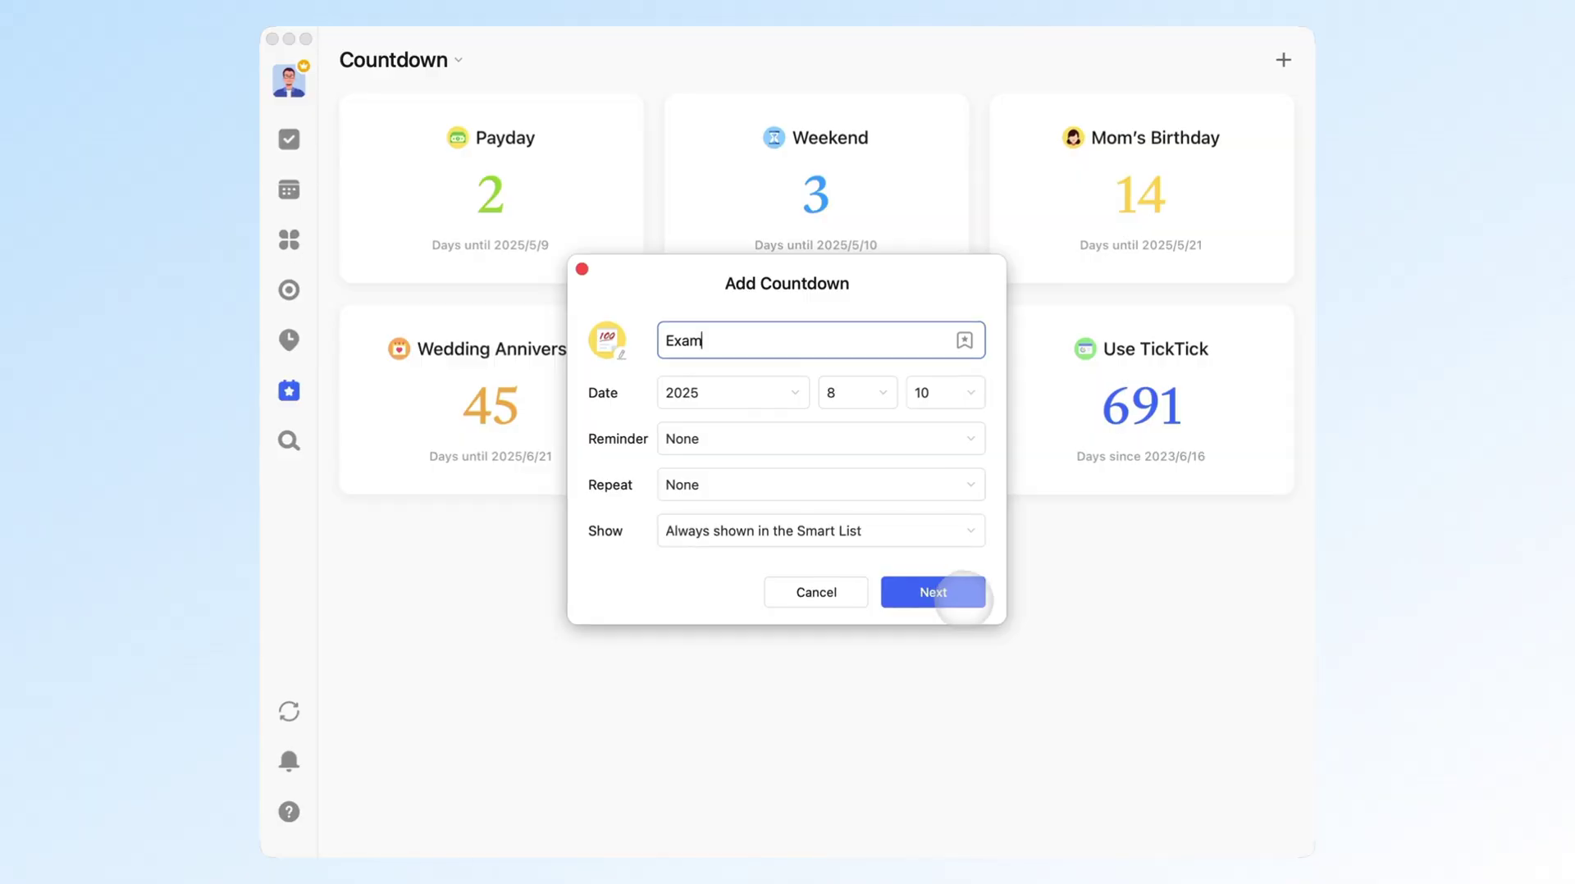
- Advance the Exam countdown from Add Countdown to its Style page
click(960, 594)
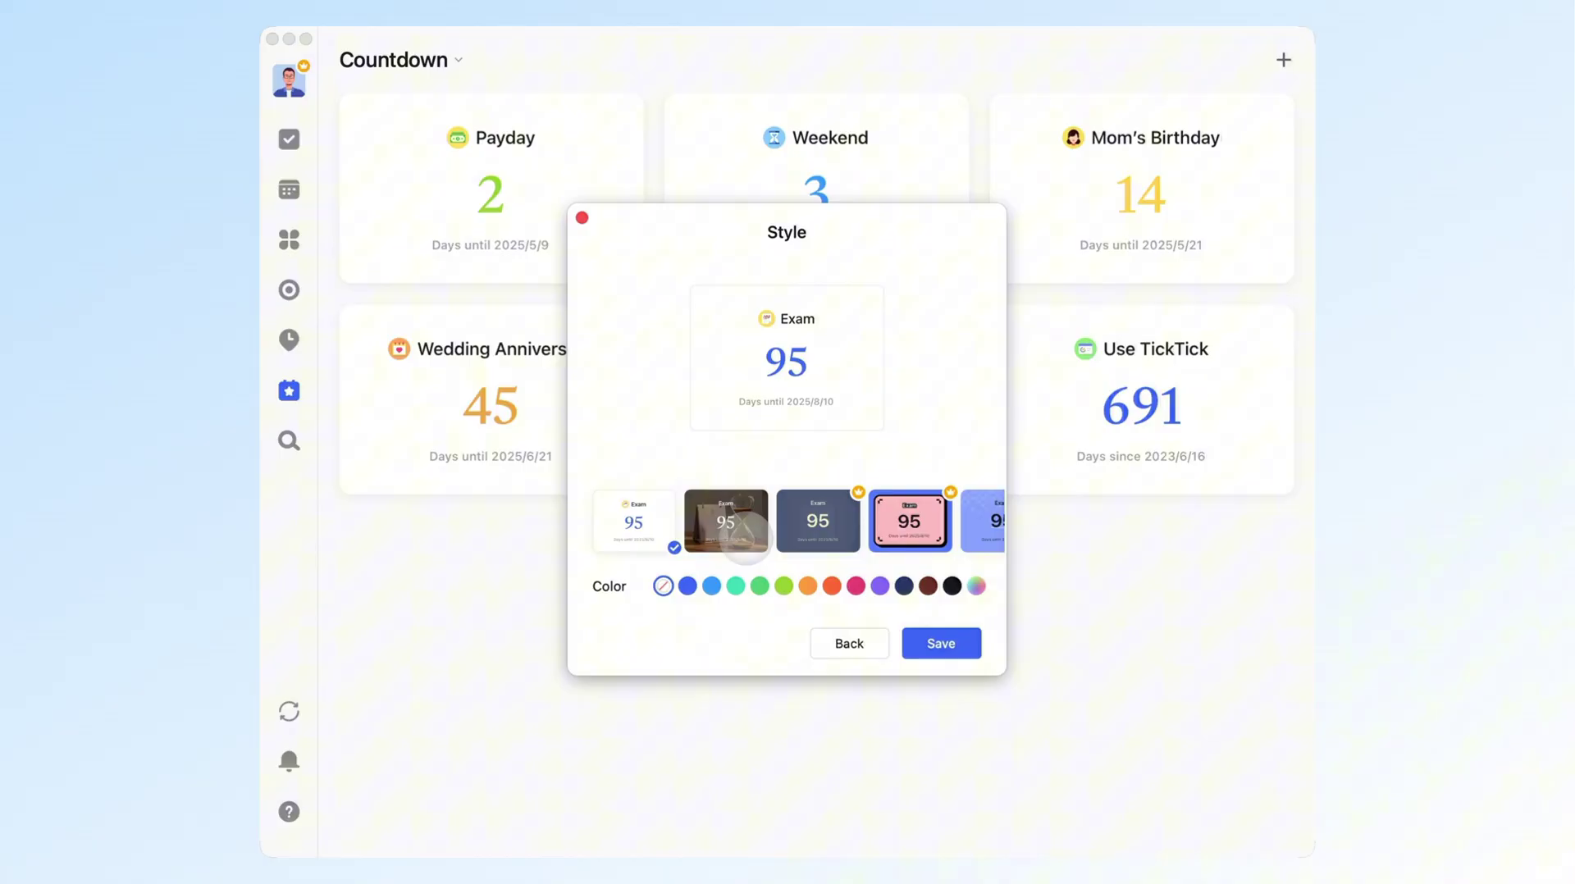
- Give the Exam card the dark-blue pattern in a lighter blue and save it
click(743, 535)
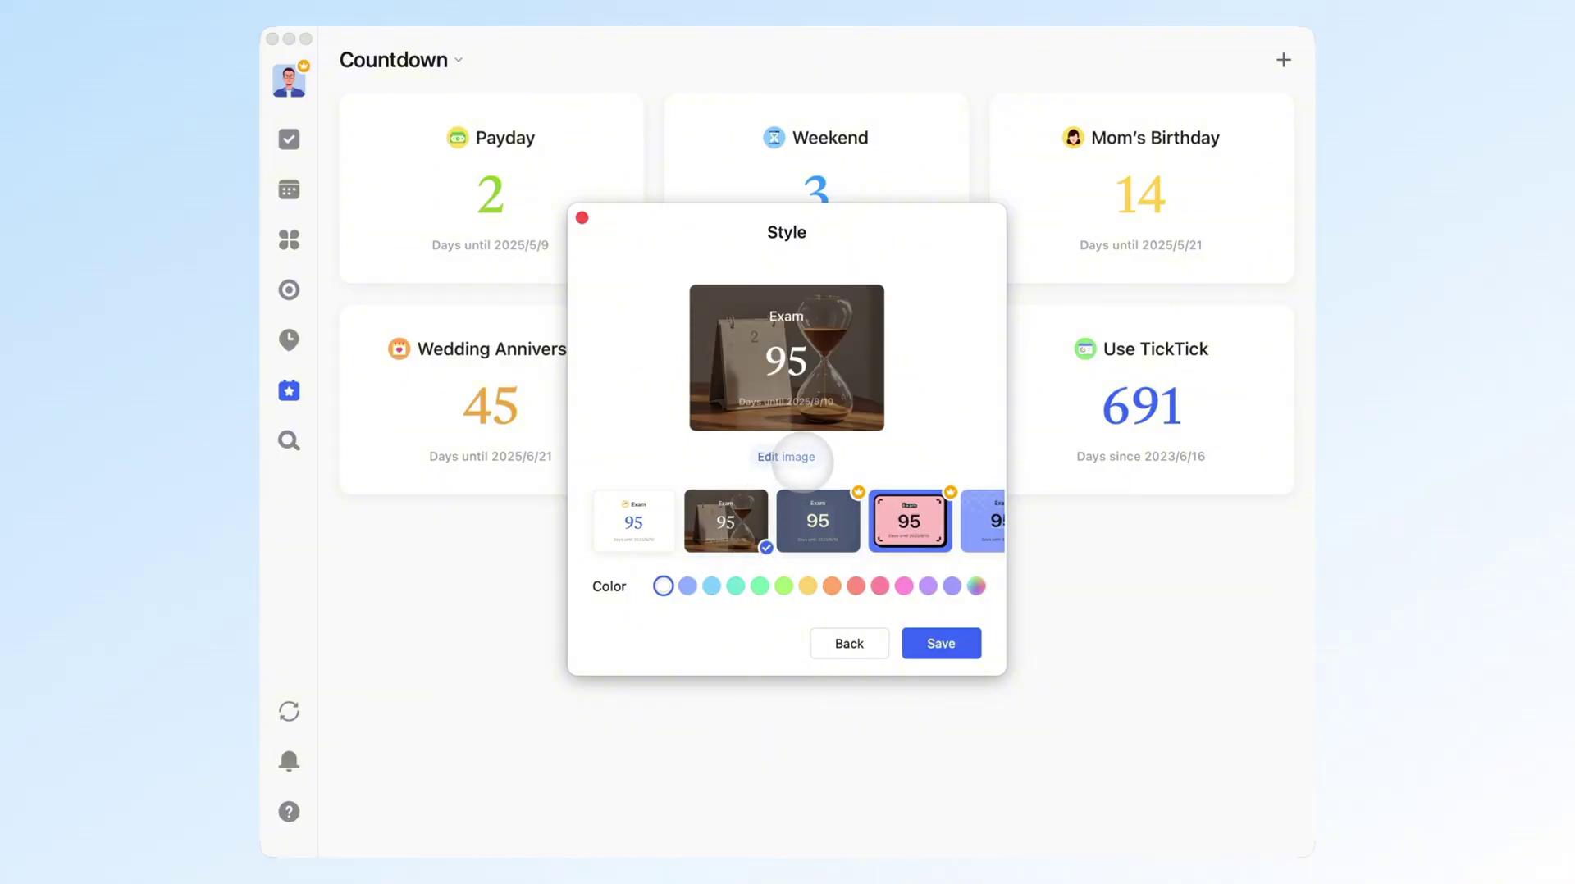
click(802, 457)
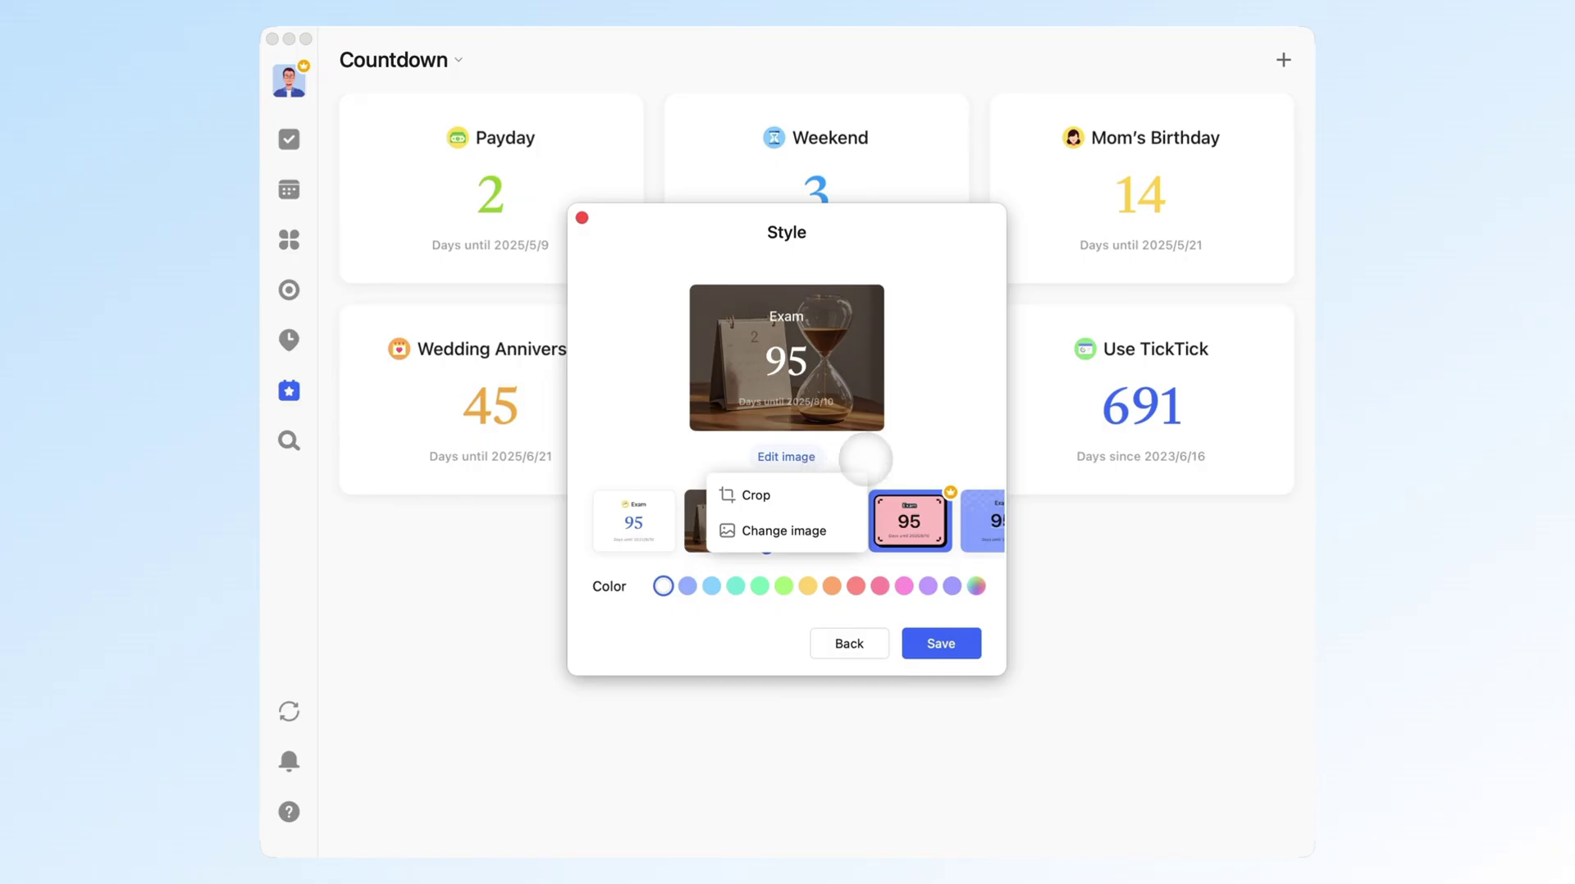
click(867, 458)
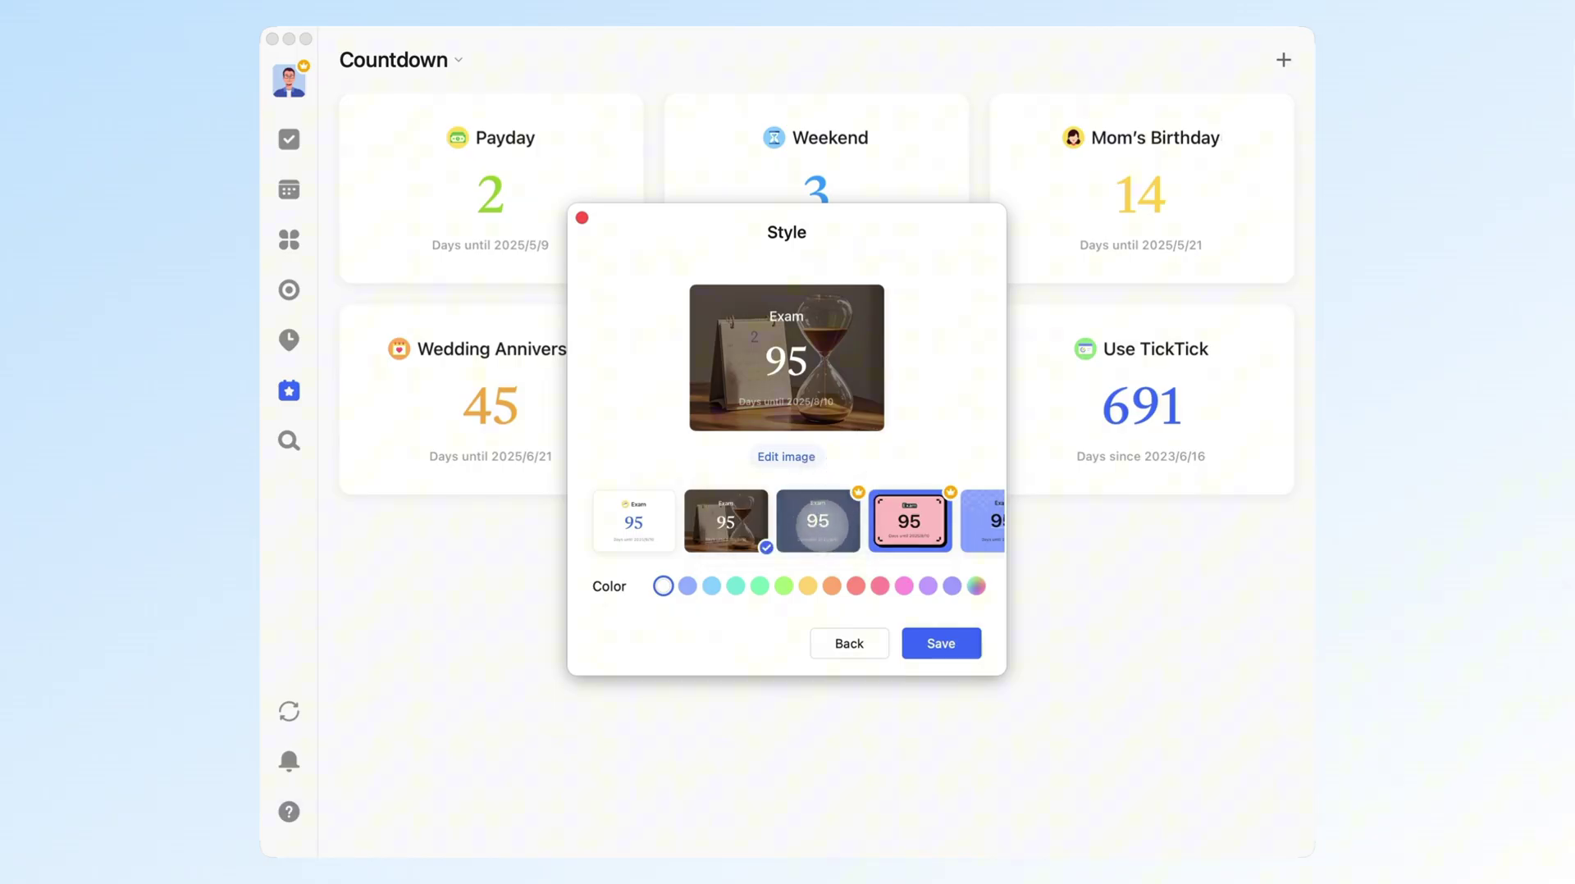
click(820, 522)
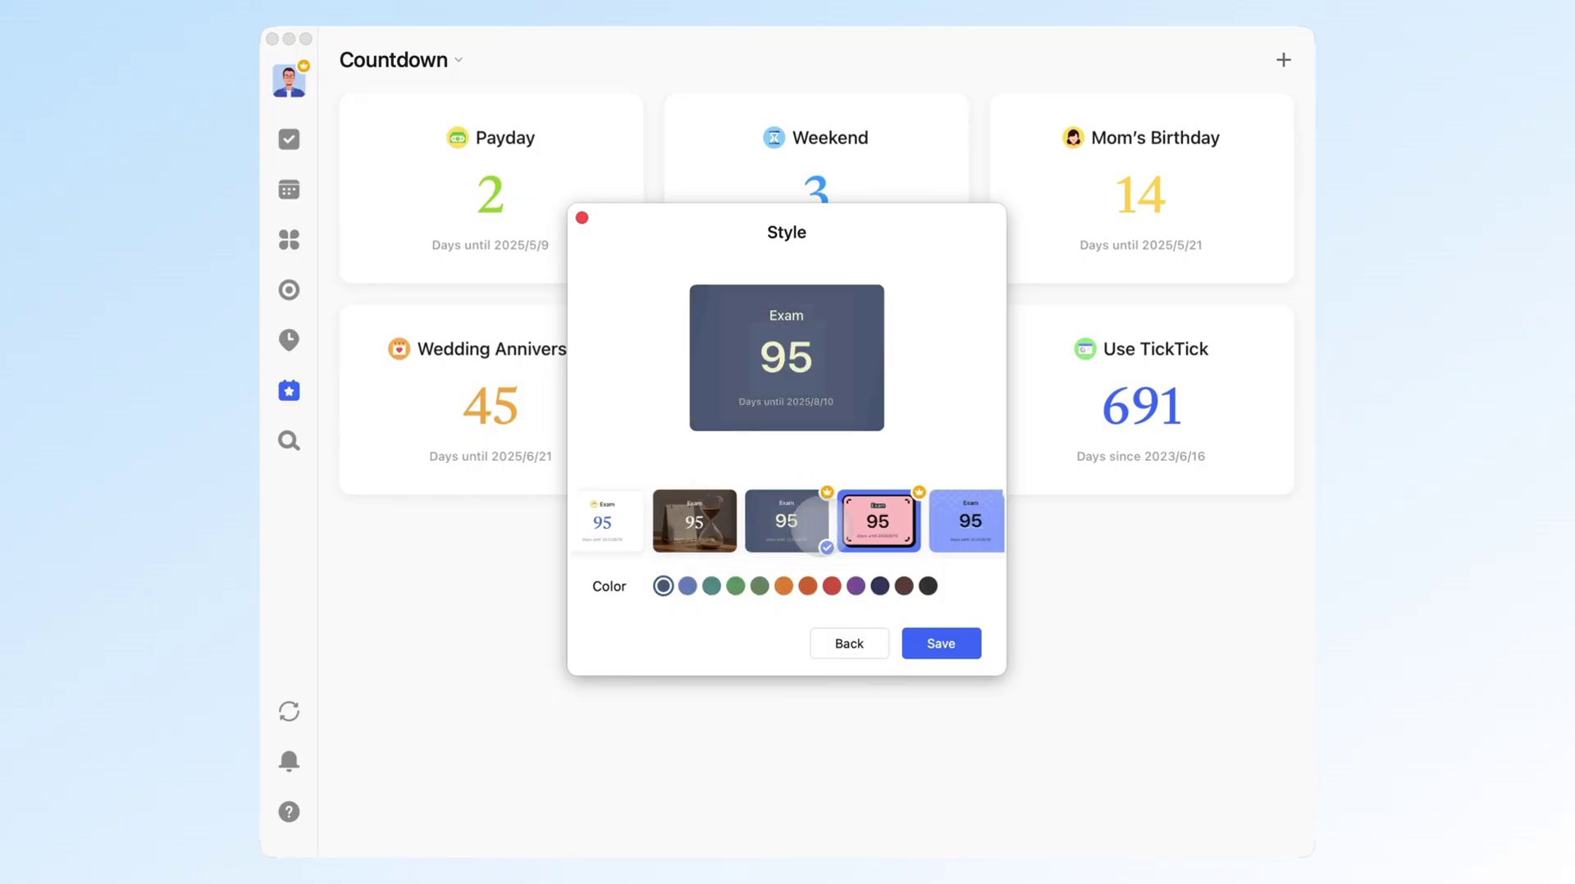
click(687, 585)
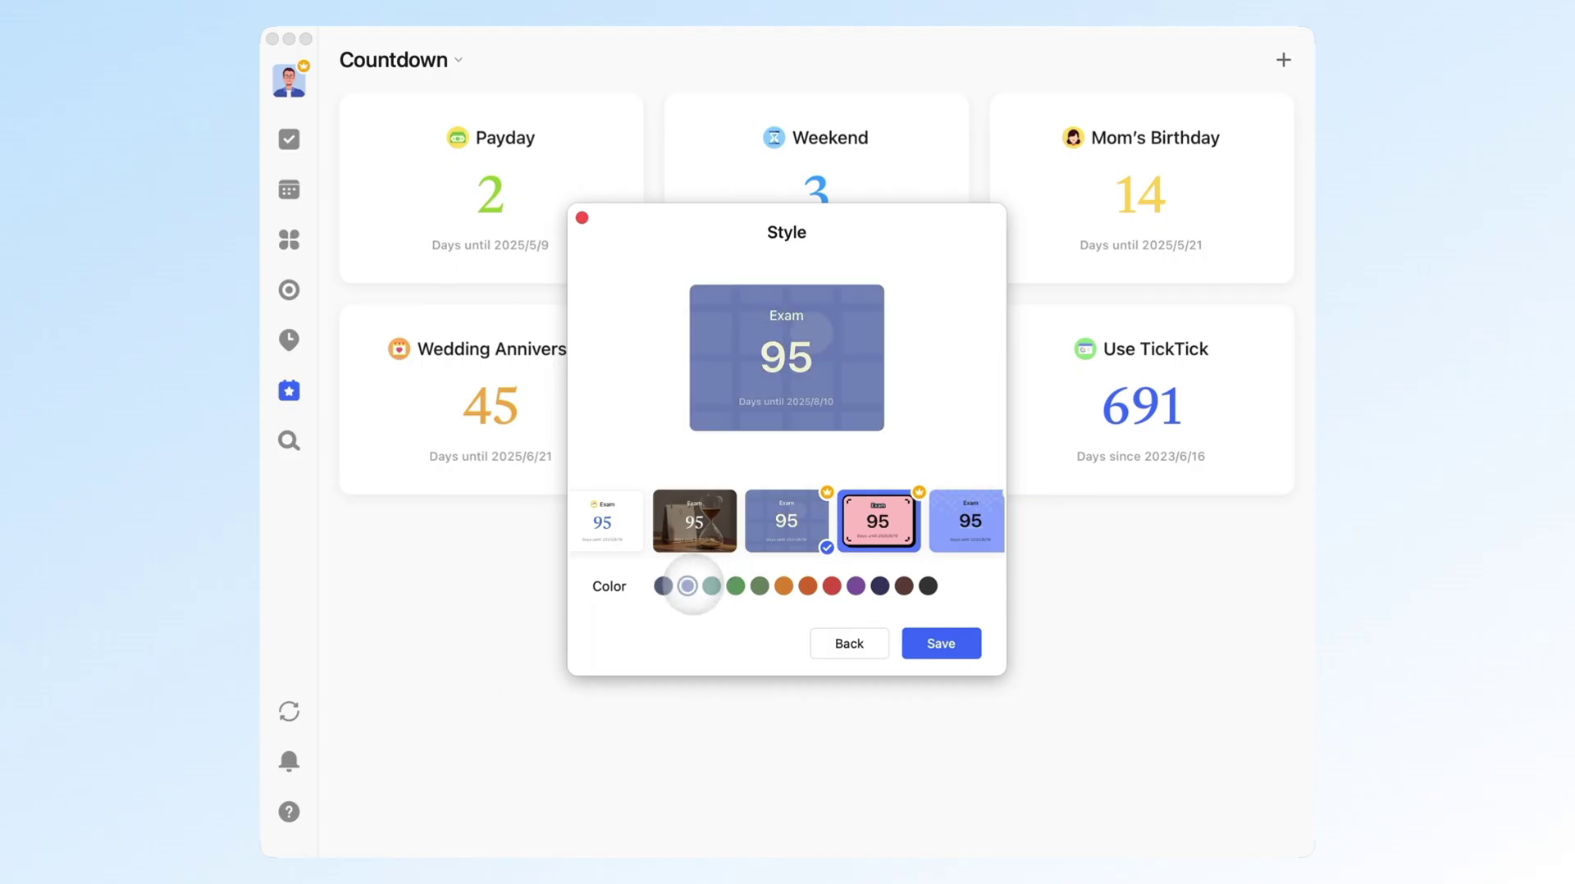
click(932, 643)
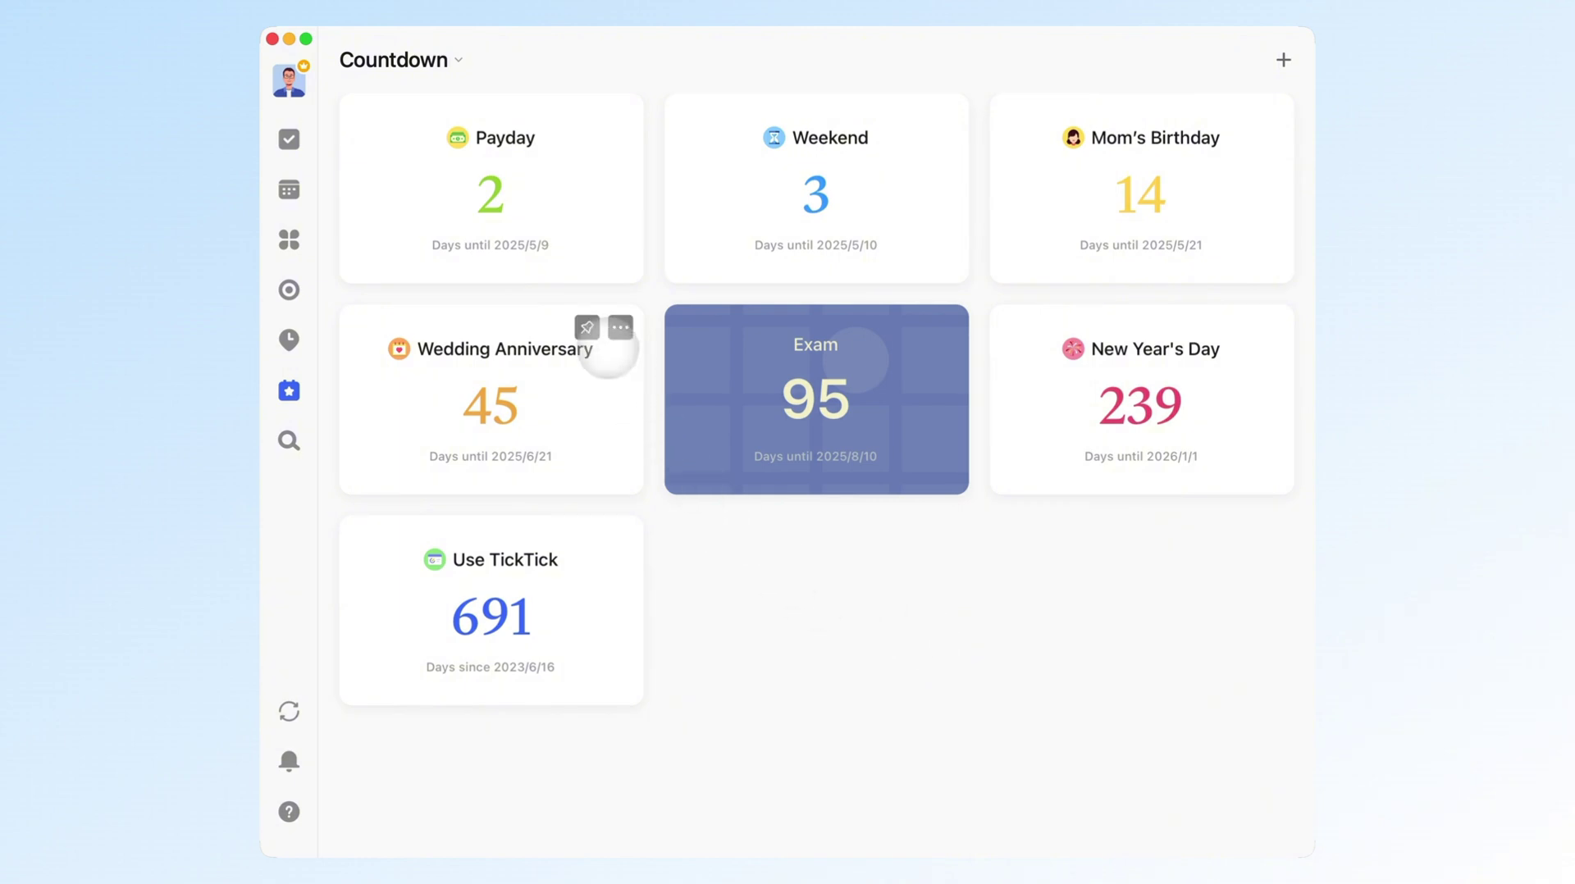
- Give the Wedding Anniversary card the dark patterned style in red and save
click(620, 327)
click(635, 402)
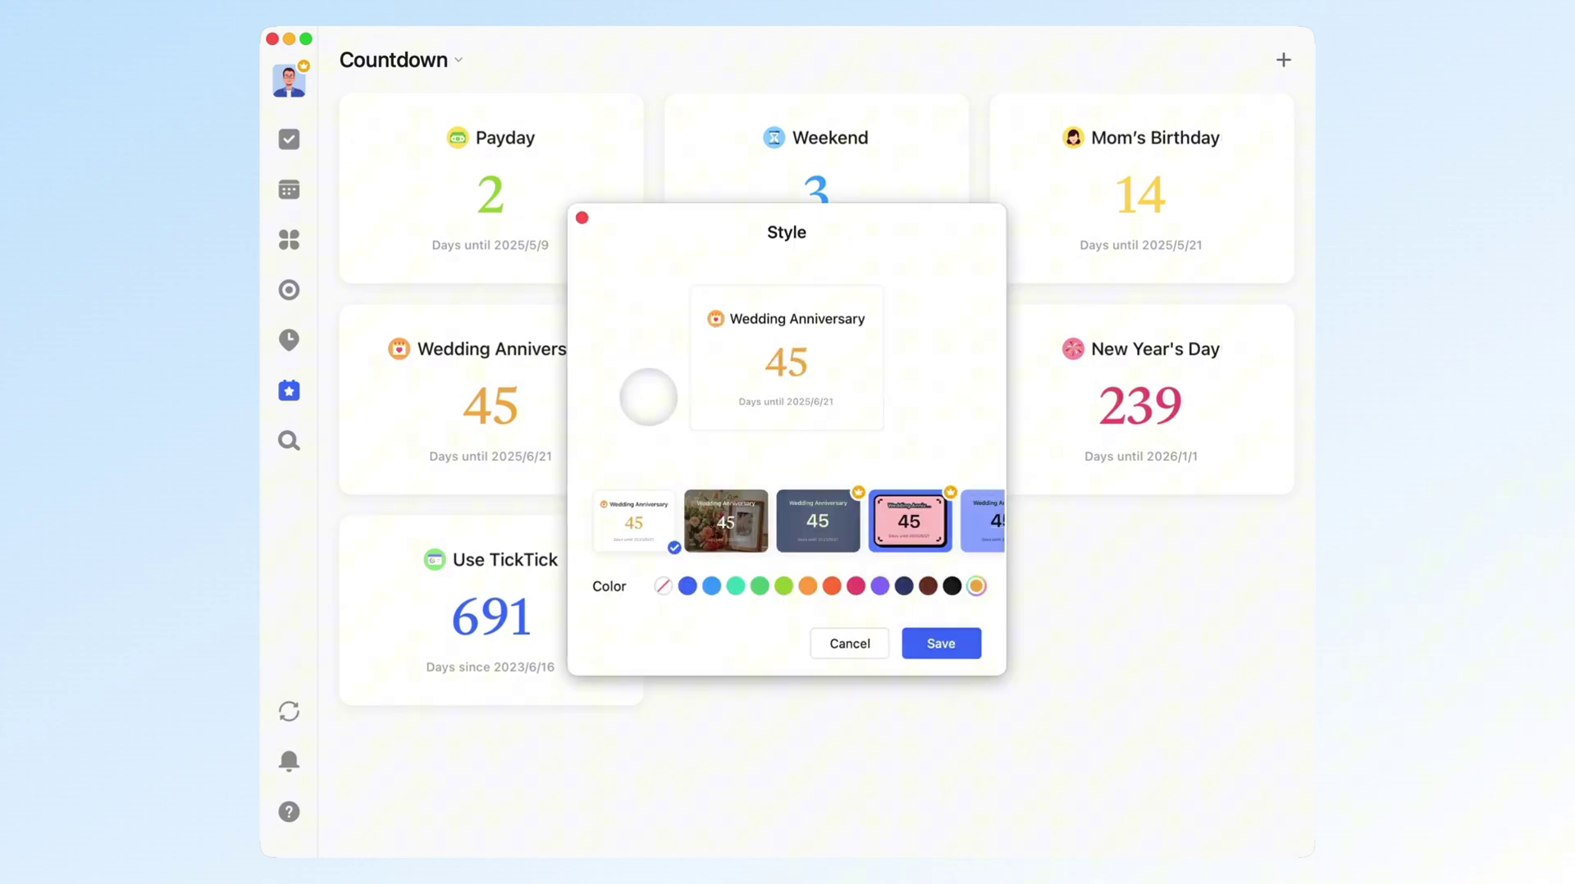
click(808, 520)
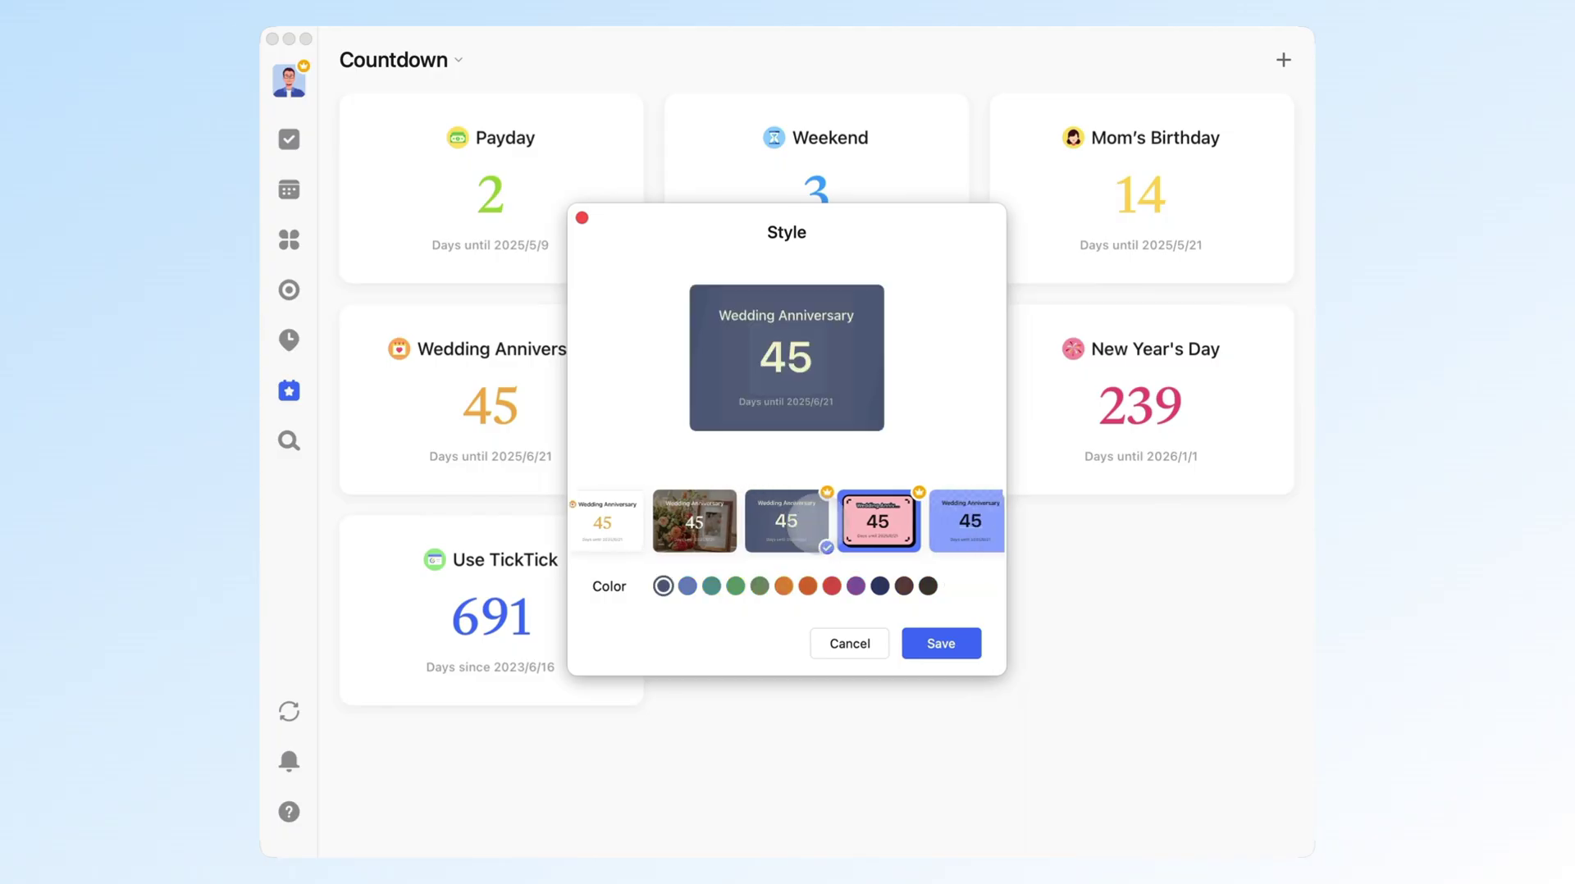
click(831, 586)
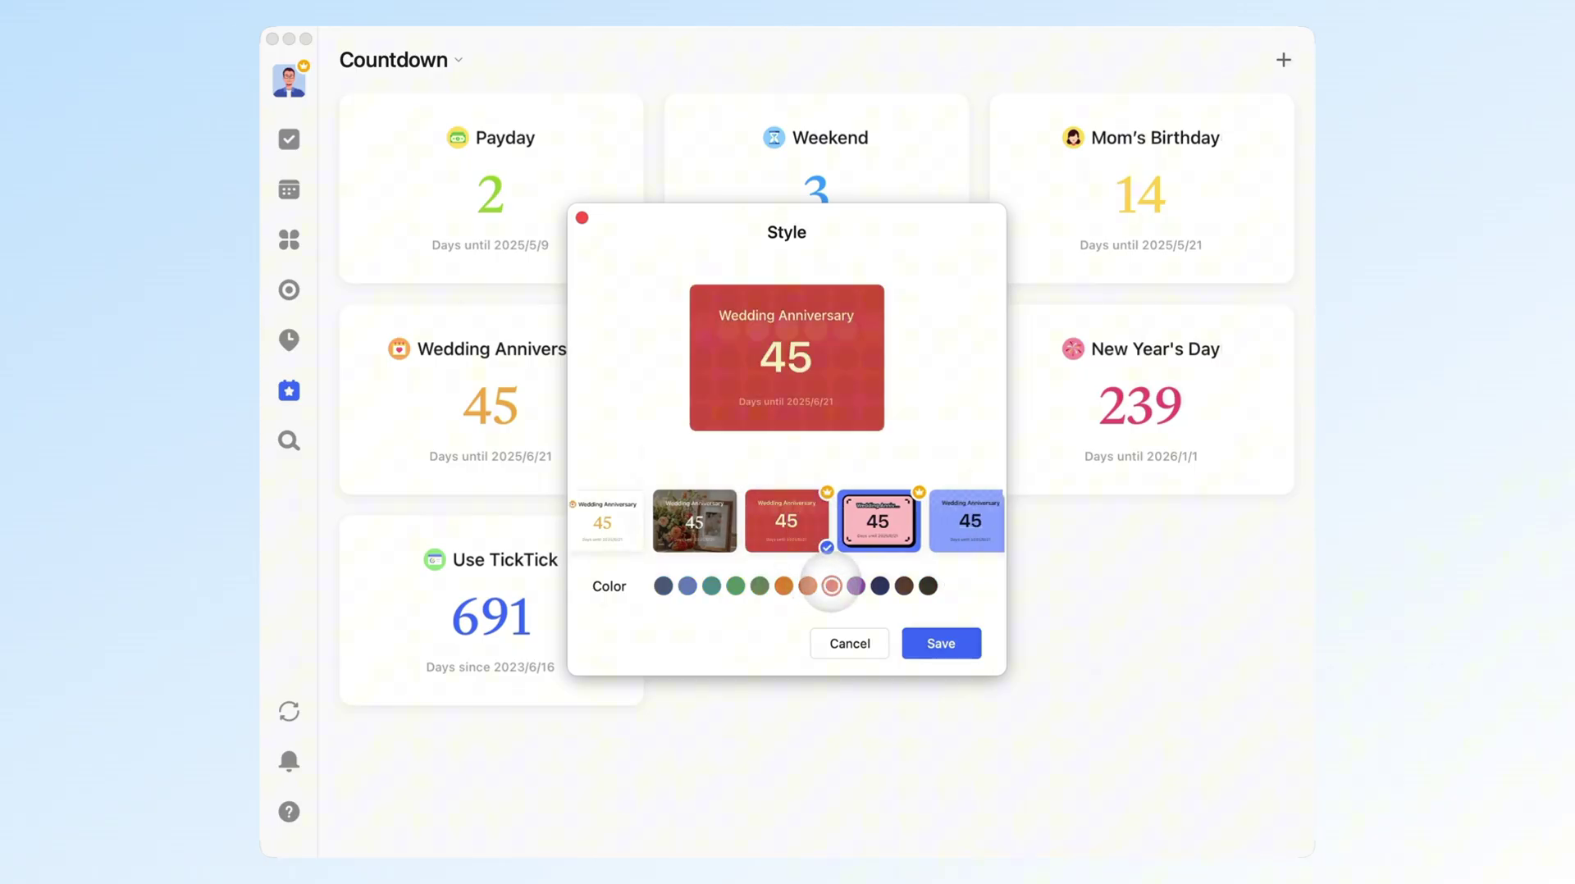
click(940, 643)
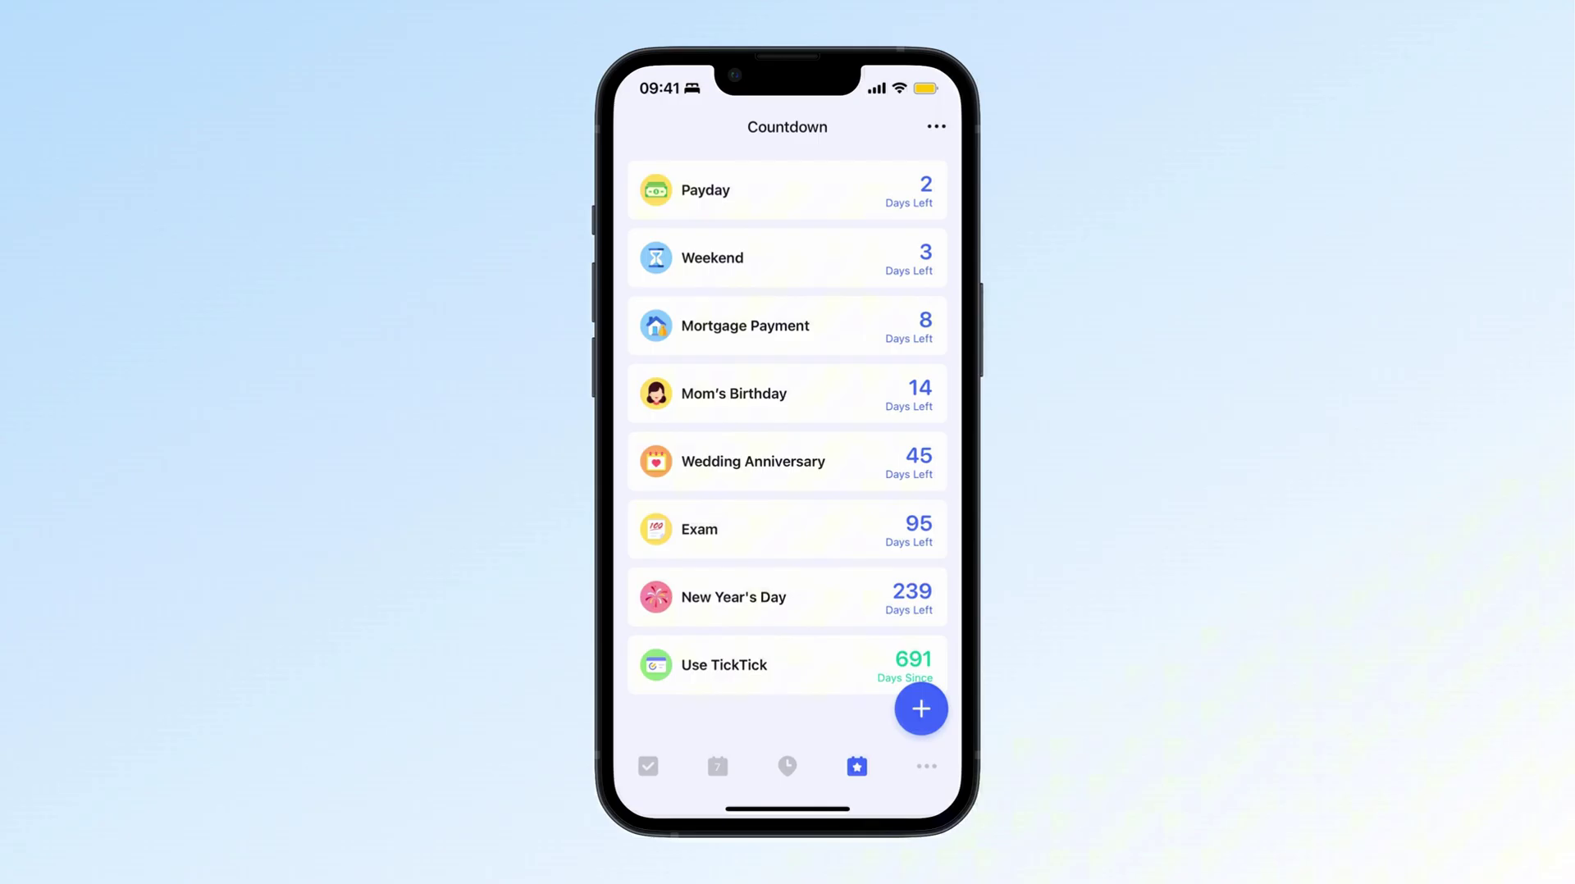
- Apply the dark-blue theme to the Exam card and set its colour to near-black
click(738, 529)
click(818, 759)
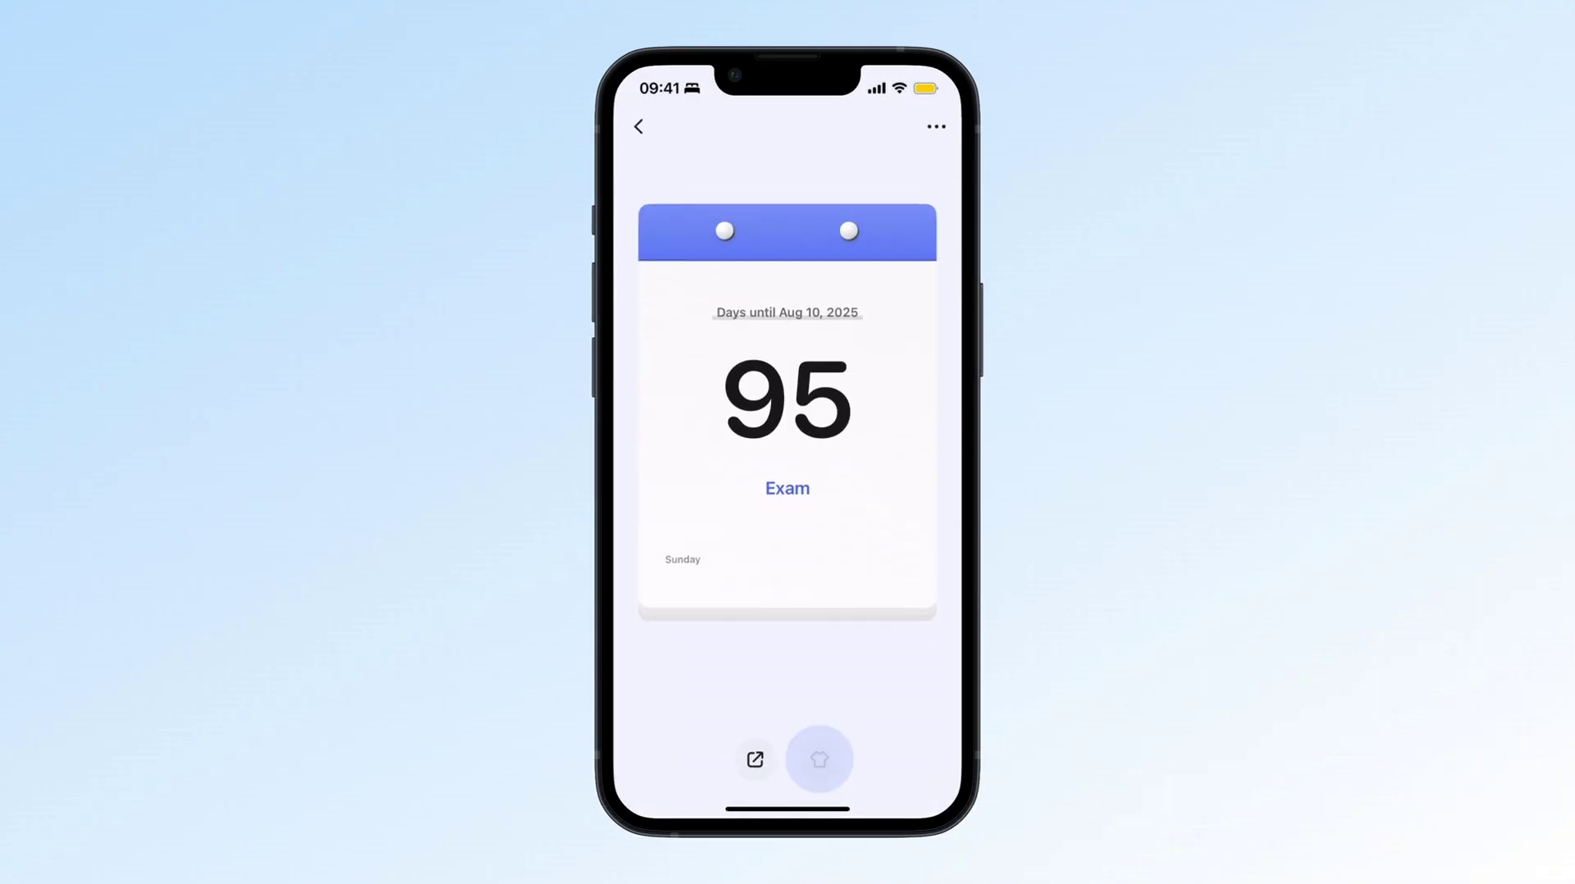
mouse_move(902, 722)
mouse_down()
mouse_move(656, 722)
mouse_move(902, 722)
mouse_move(770, 722)
mouse_up()
click(863, 722)
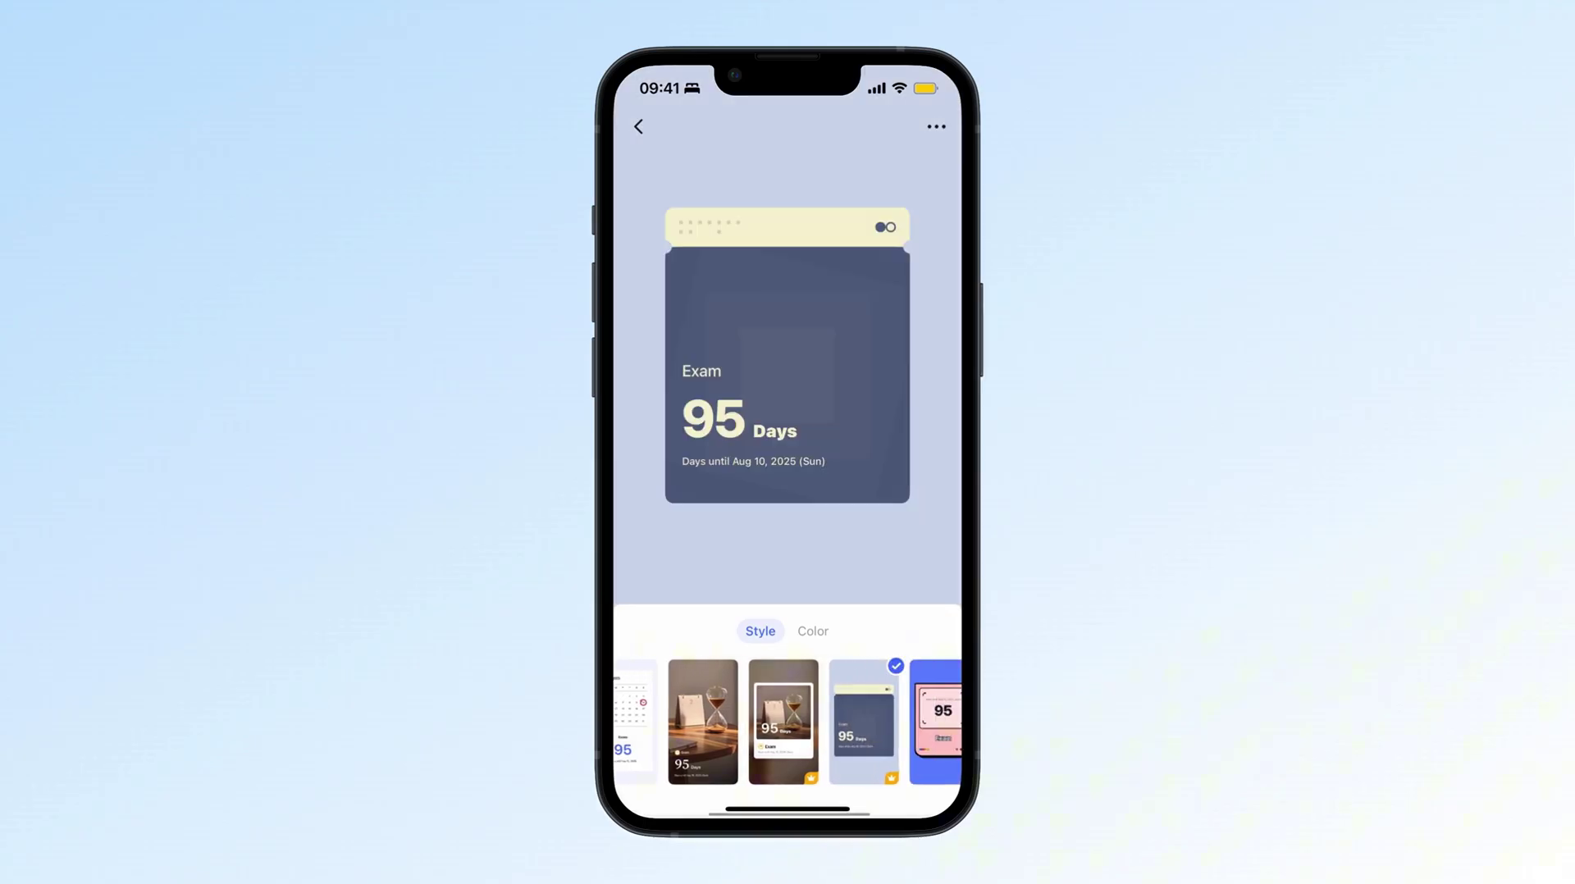
click(812, 631)
click(834, 737)
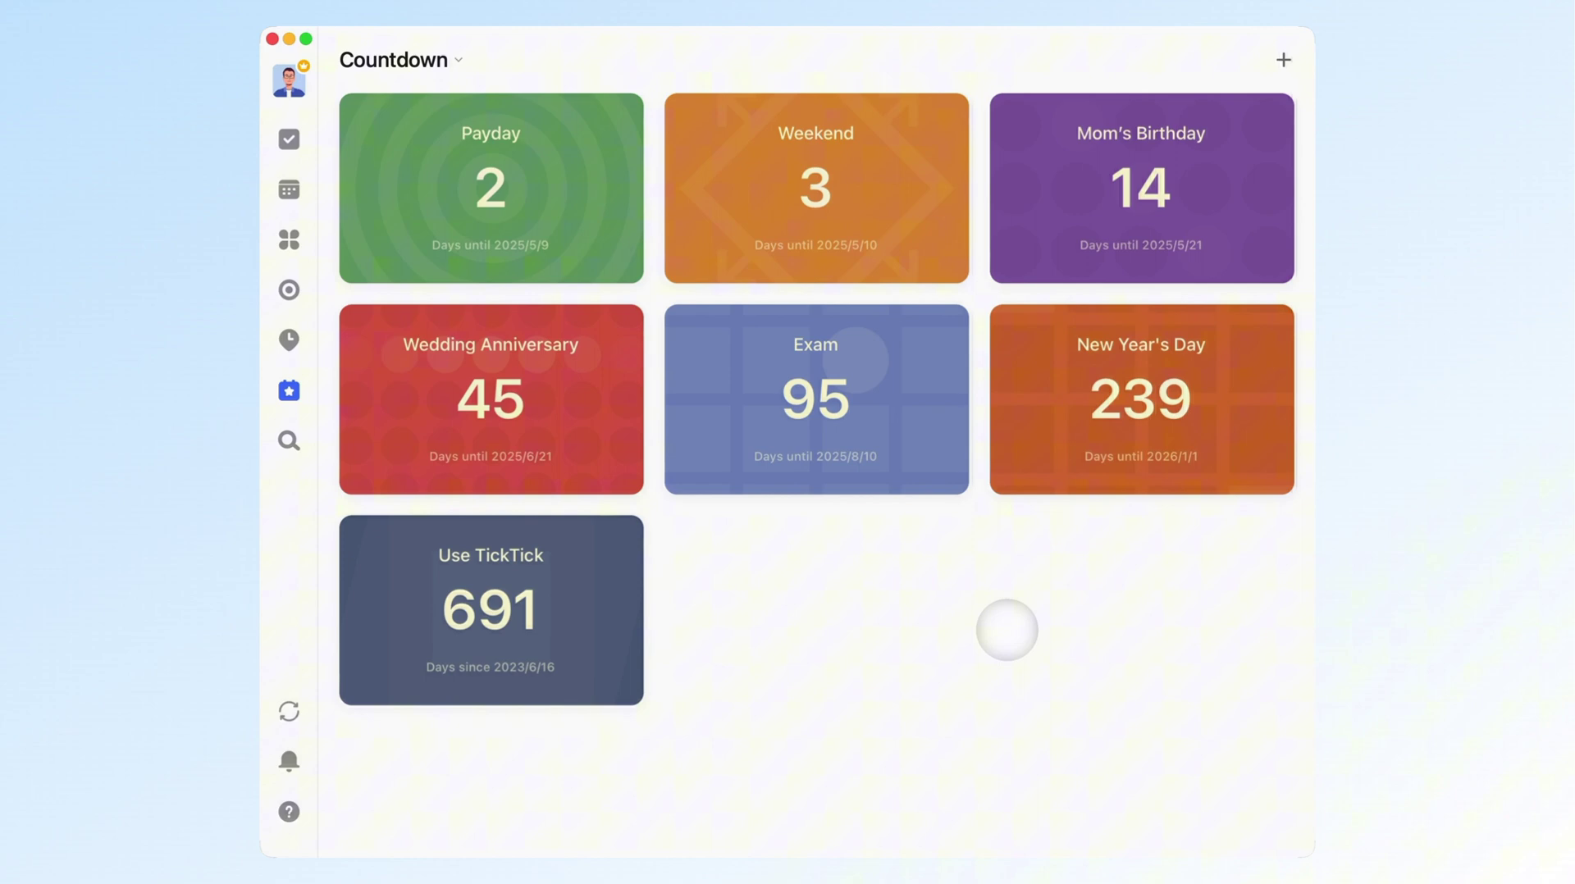
mouse_move(815, 401)
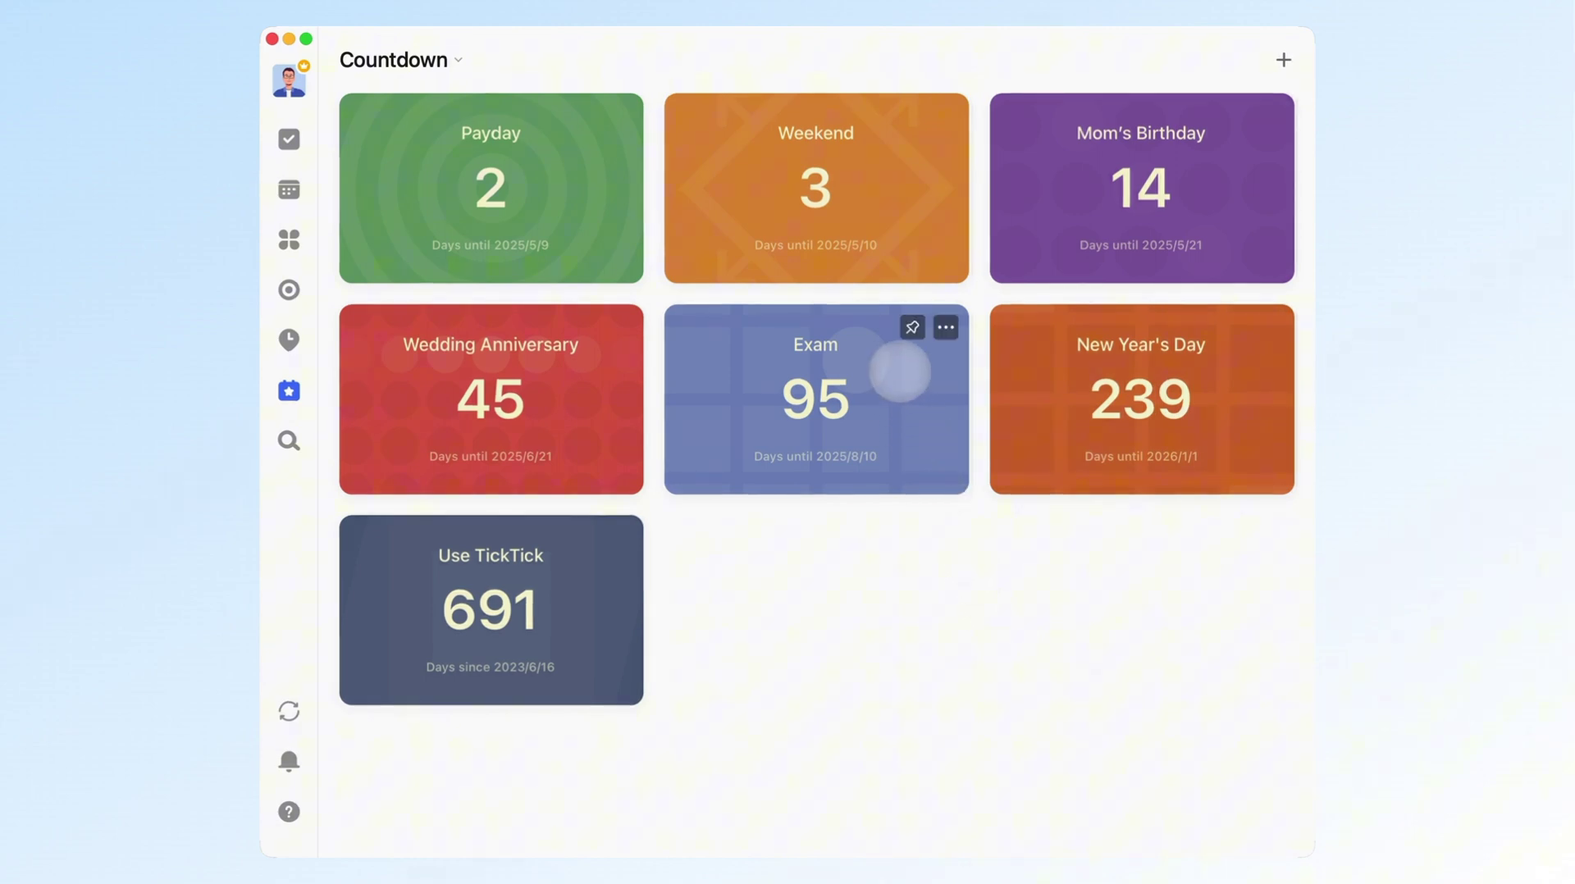
- Open the options menu on the Exam countdown card
click(946, 327)
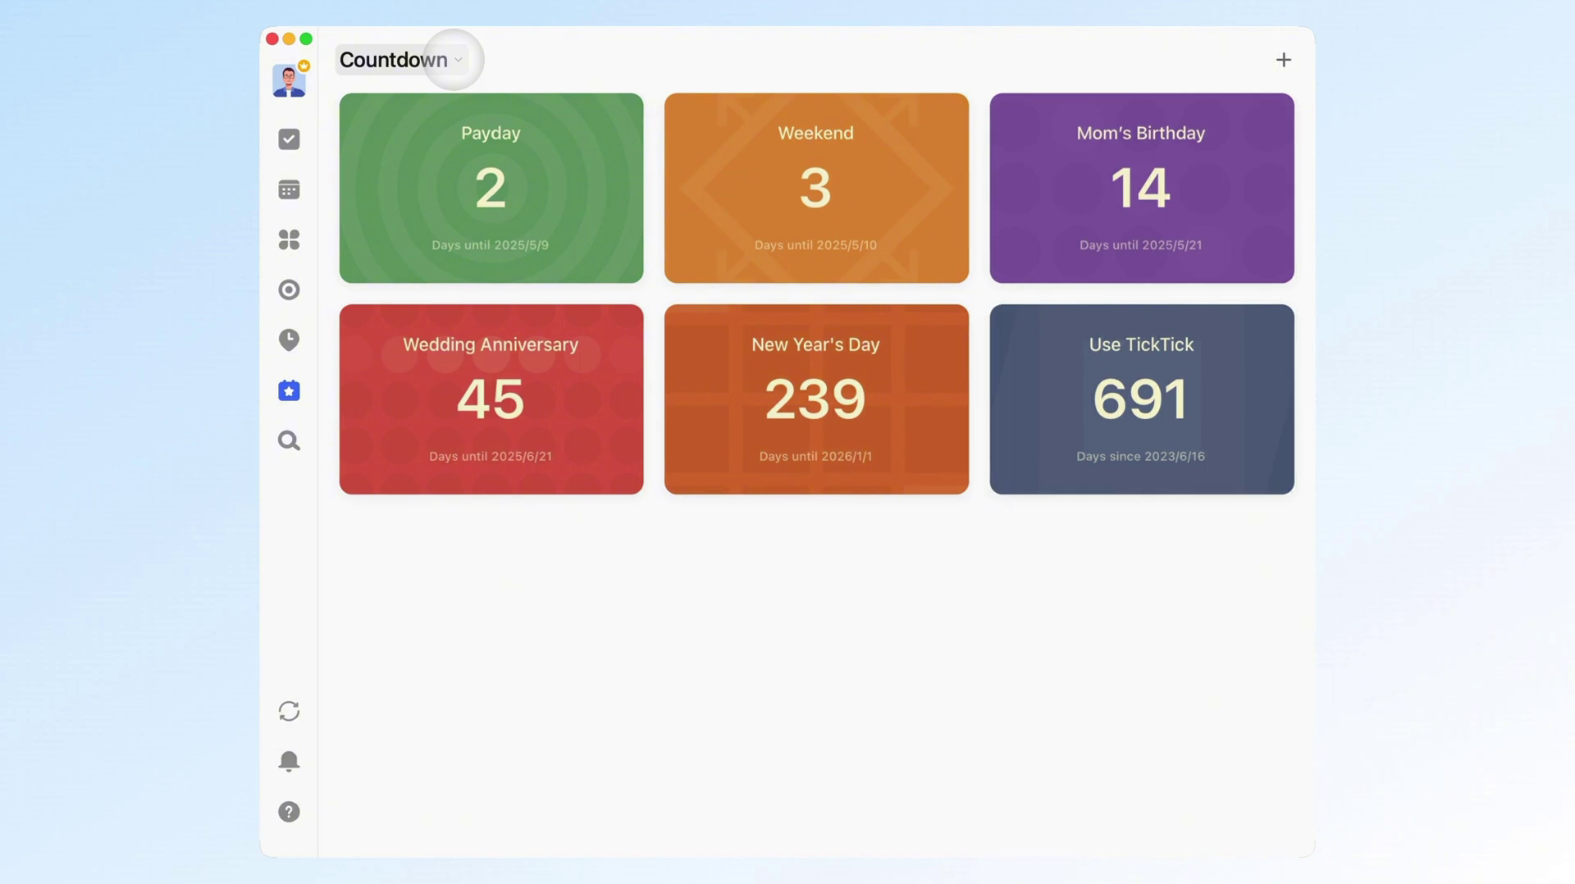
click(454, 59)
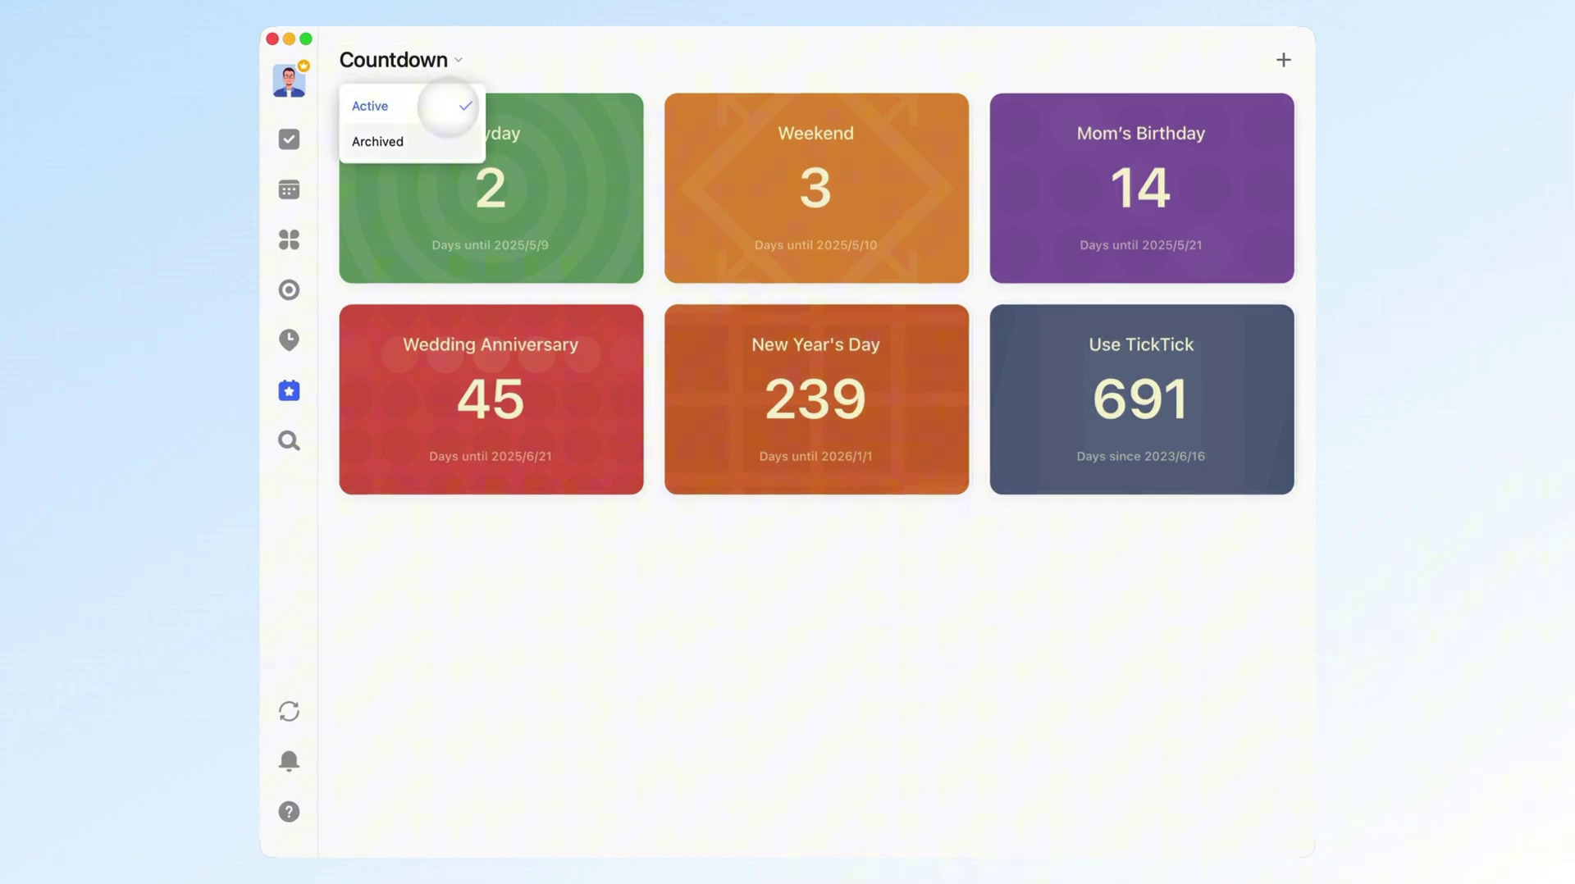
click(443, 141)
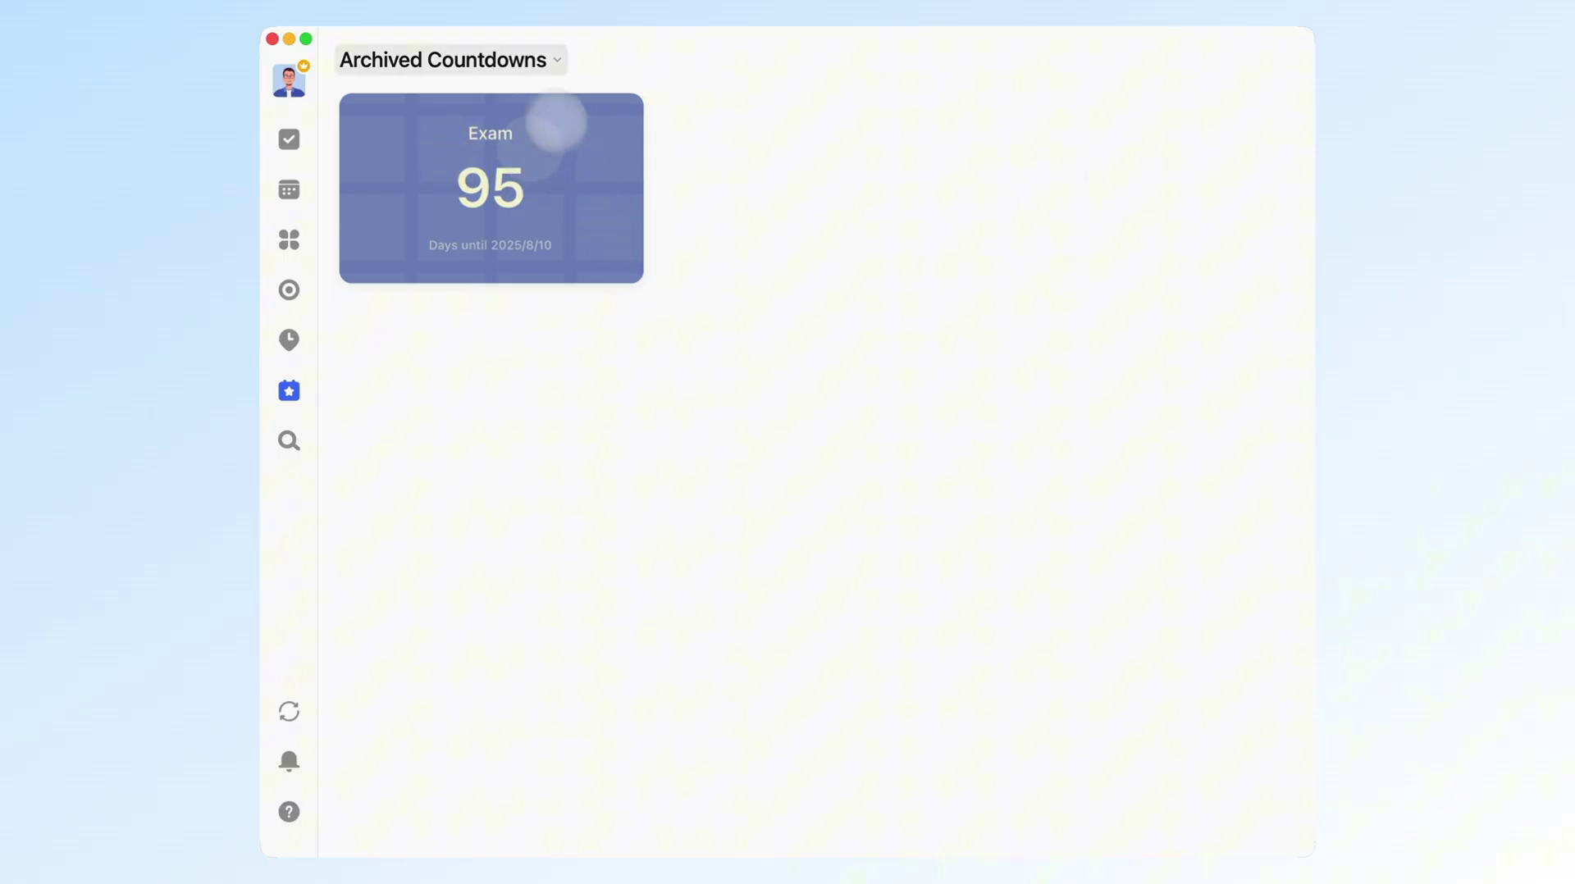
click(525, 56)
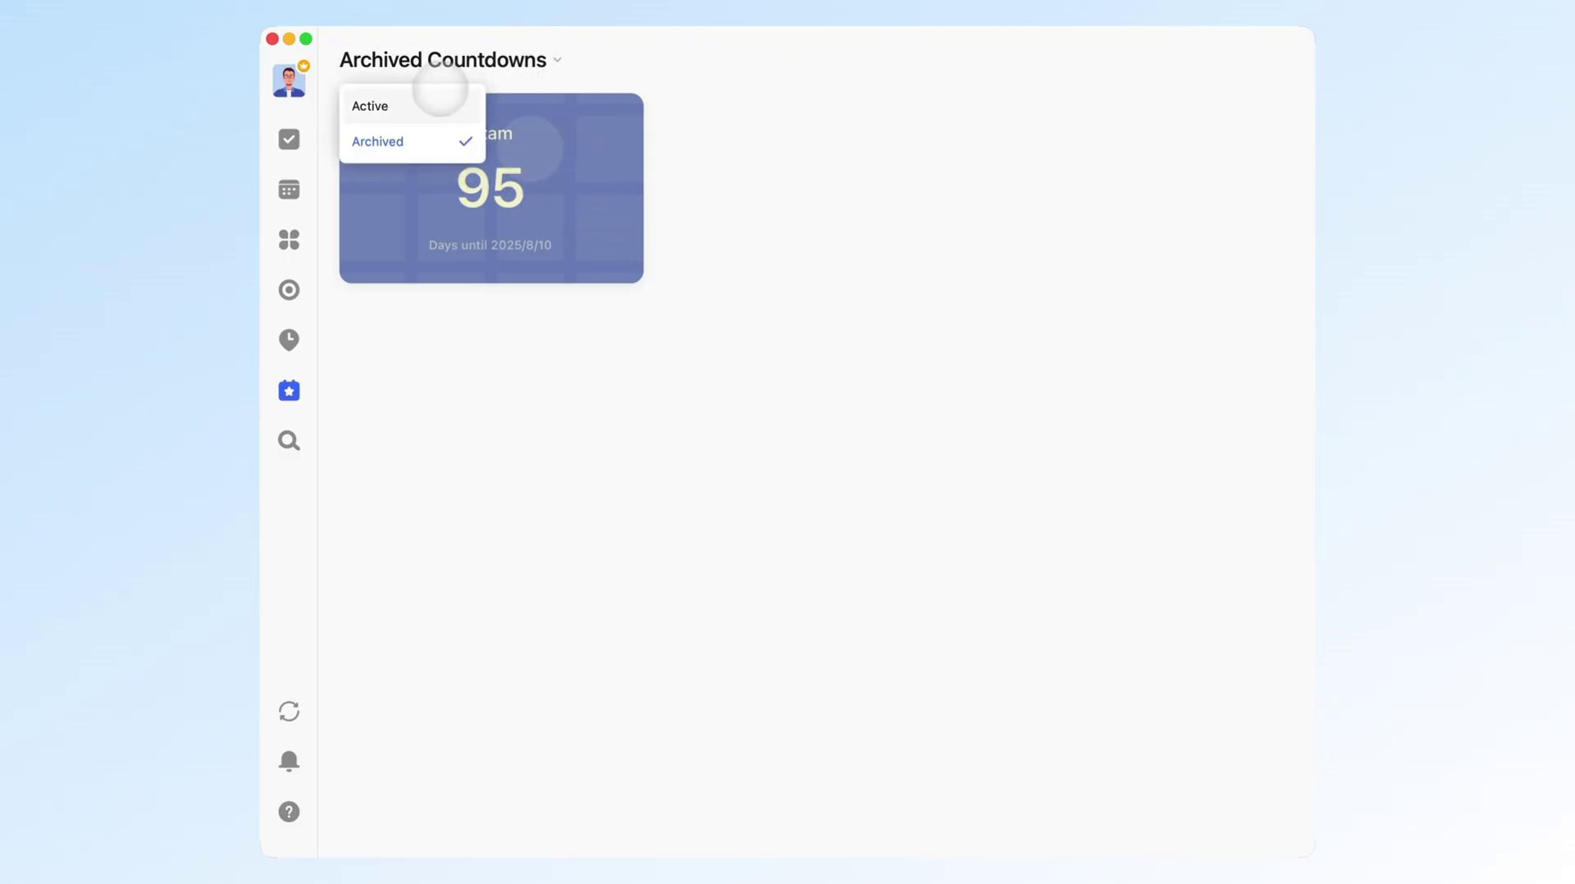
click(427, 105)
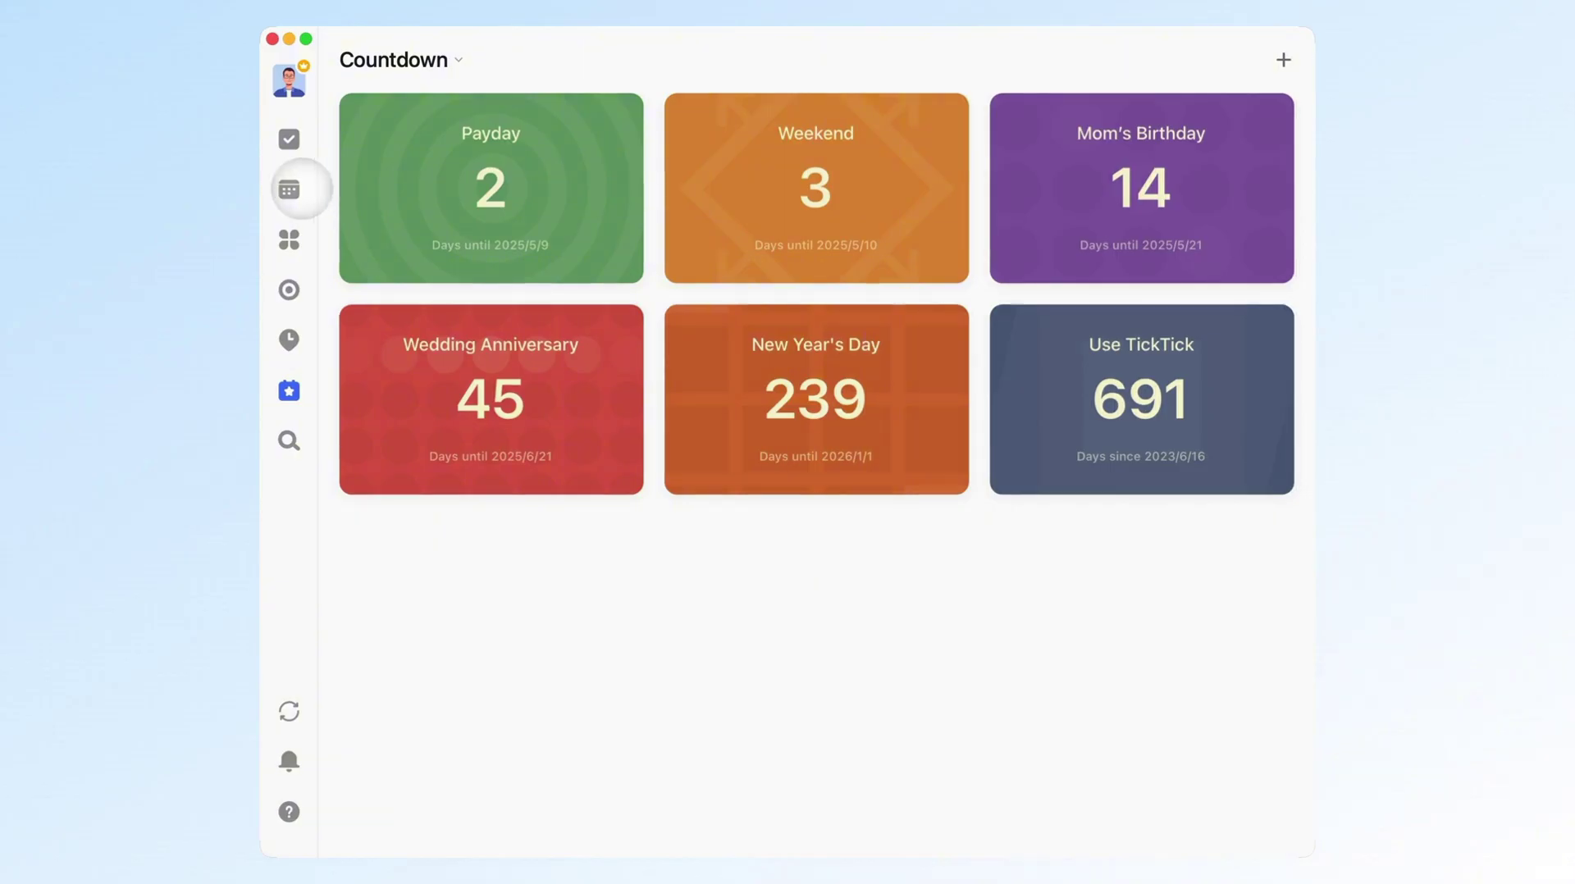
- Enable Show Countdown in the month calendar's View Options, then preview the Mom's Birthday countdown
click(291, 189)
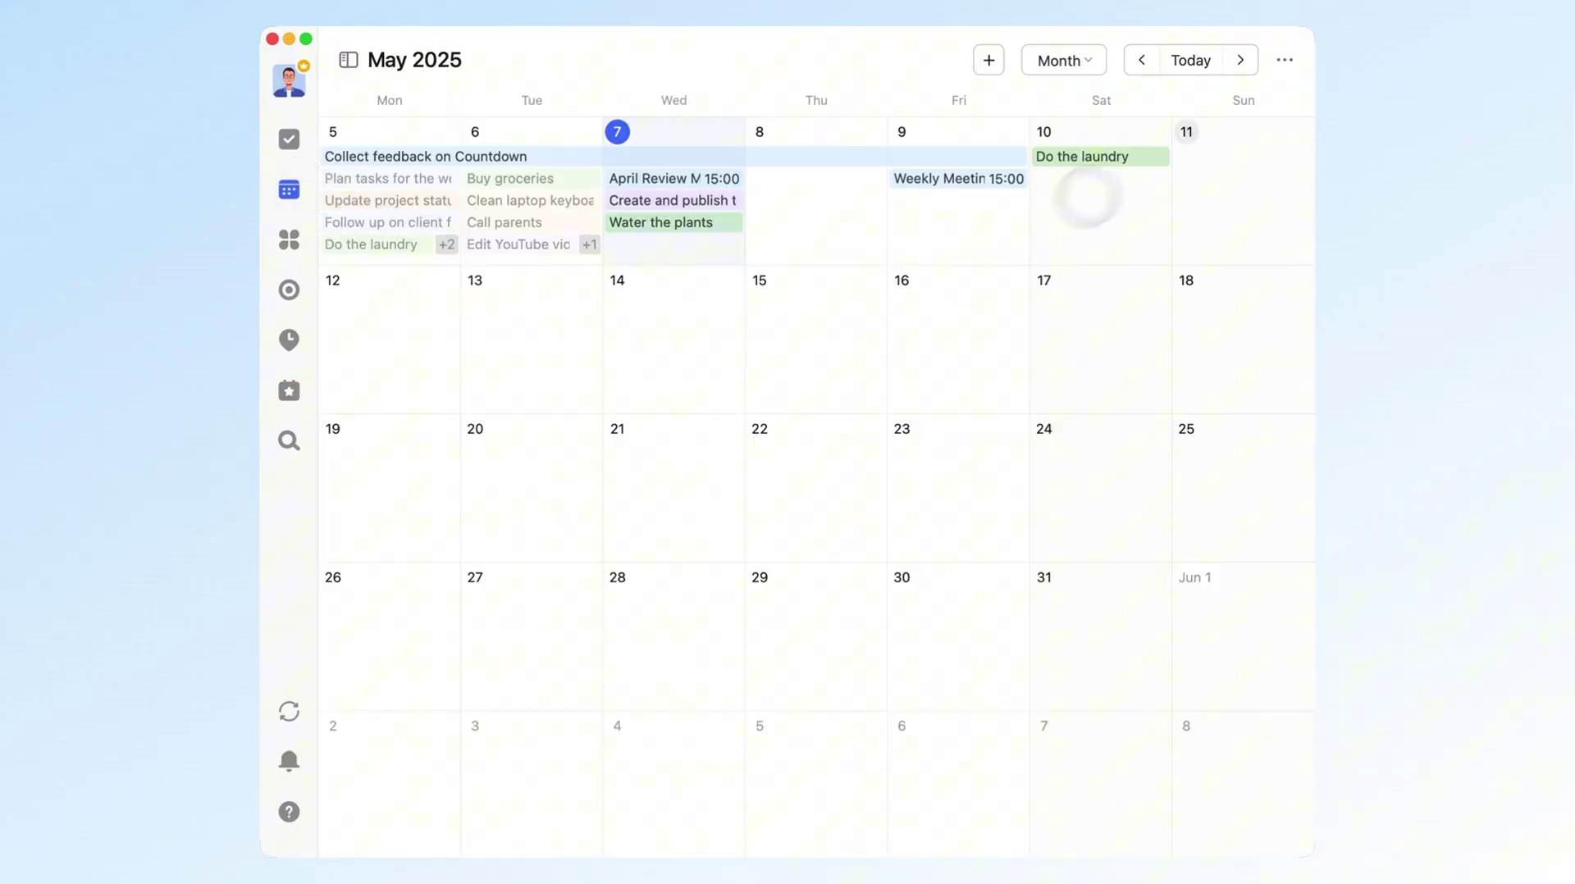
click(1284, 60)
click(1267, 103)
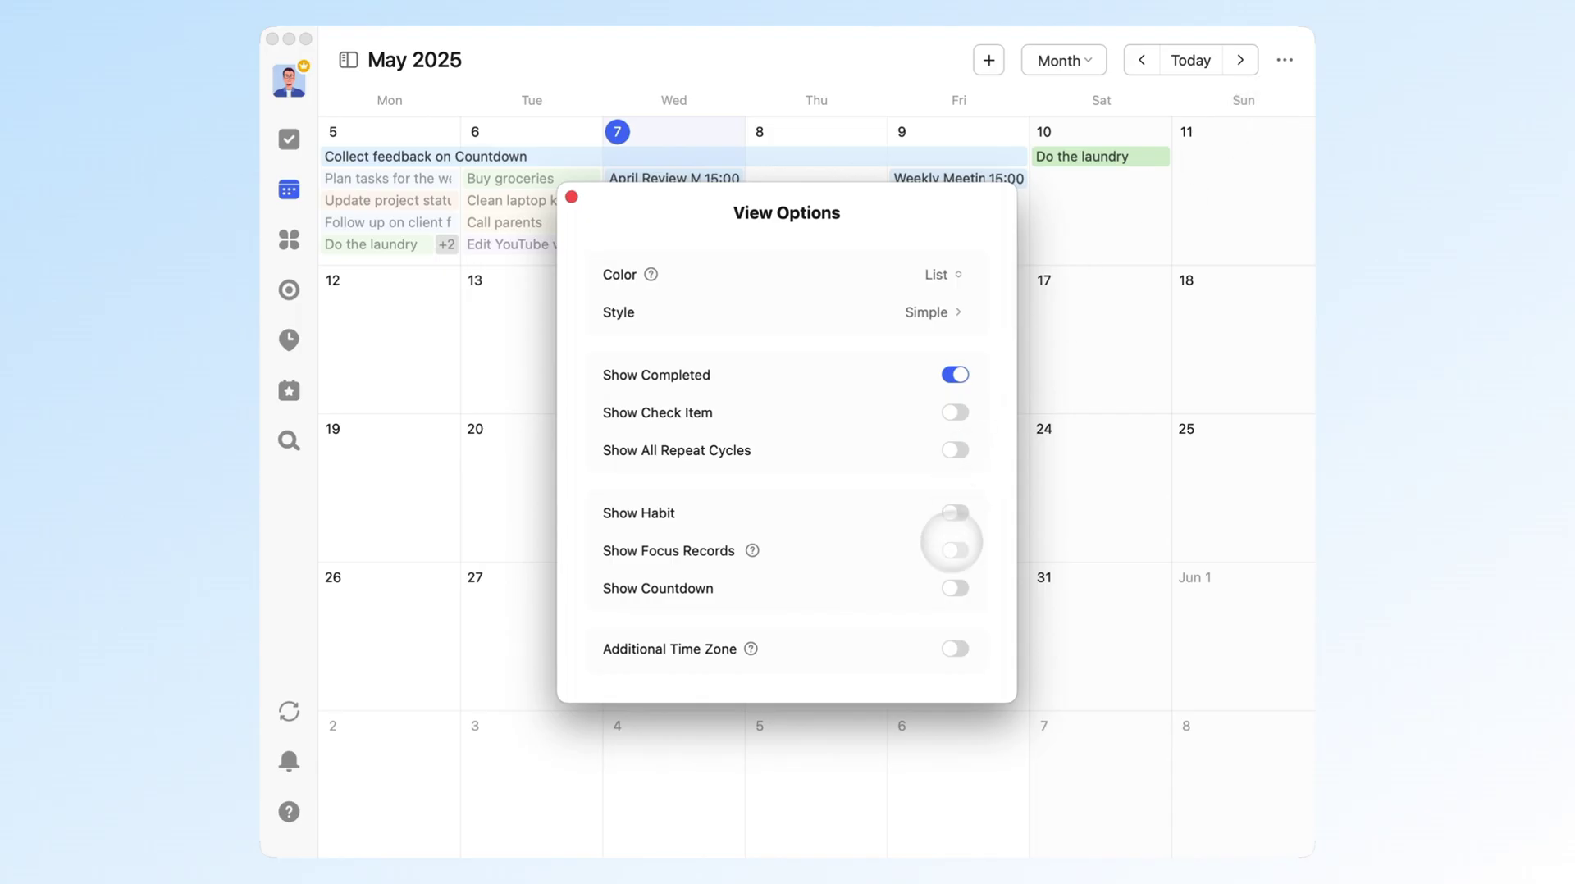
click(955, 589)
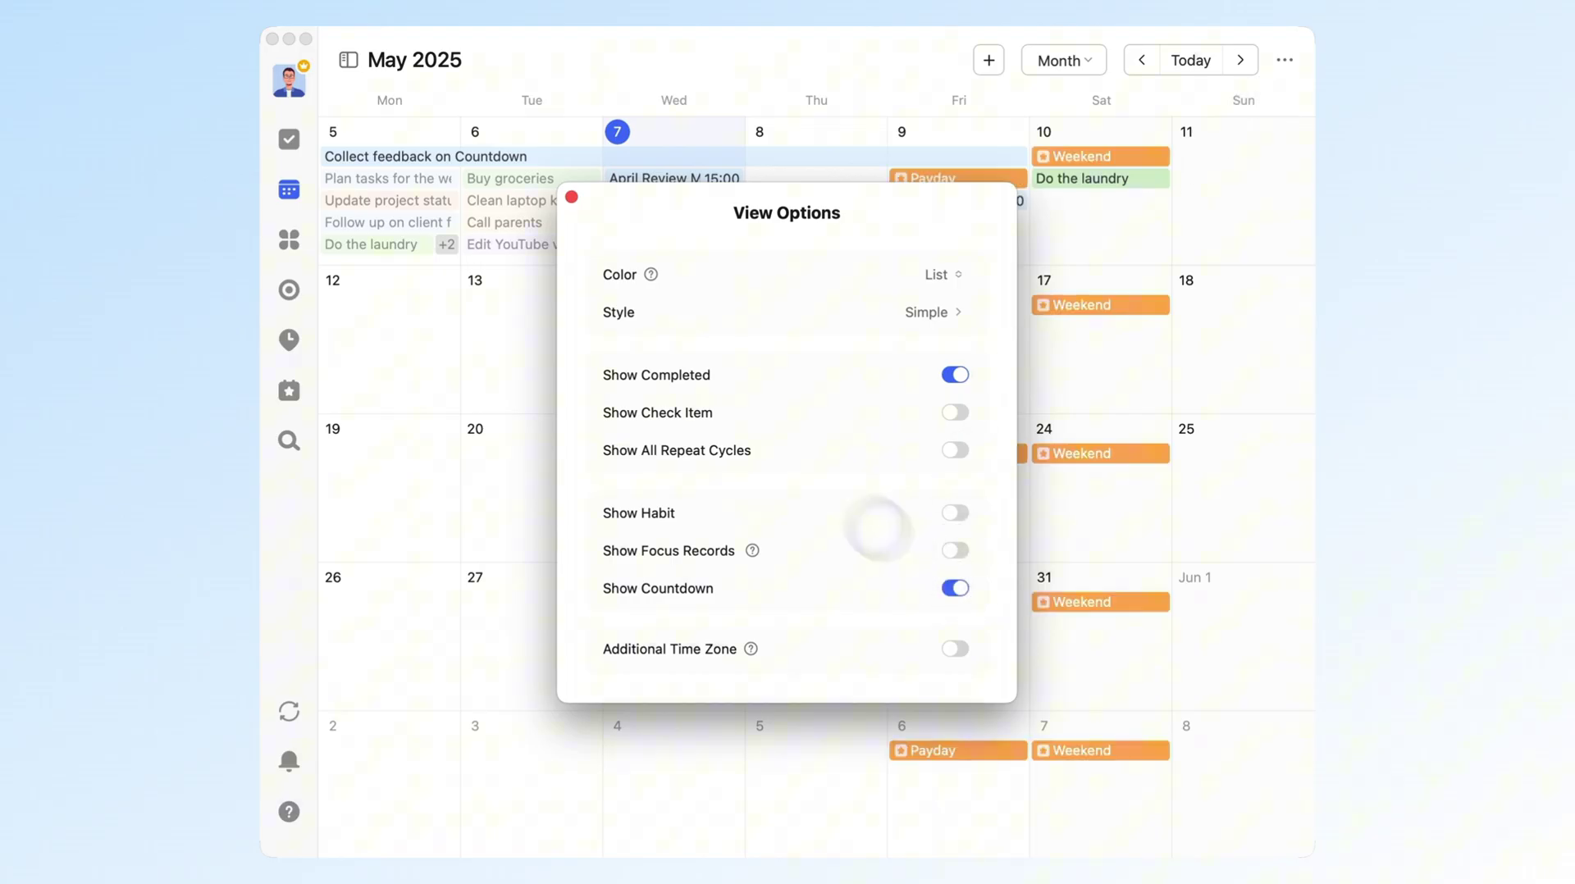
click(572, 197)
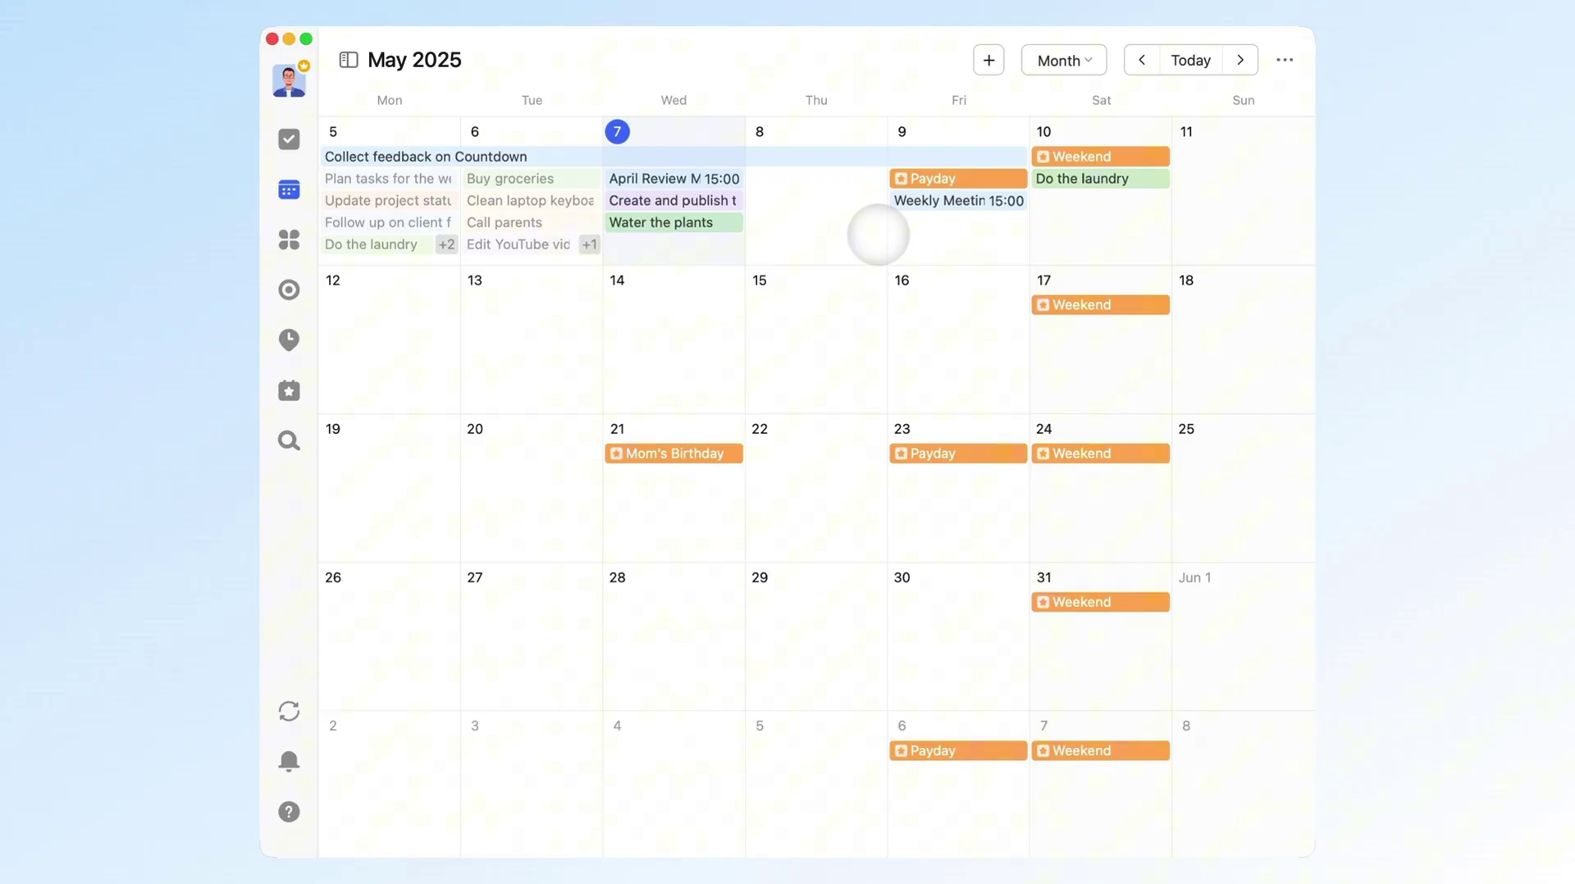
click(732, 453)
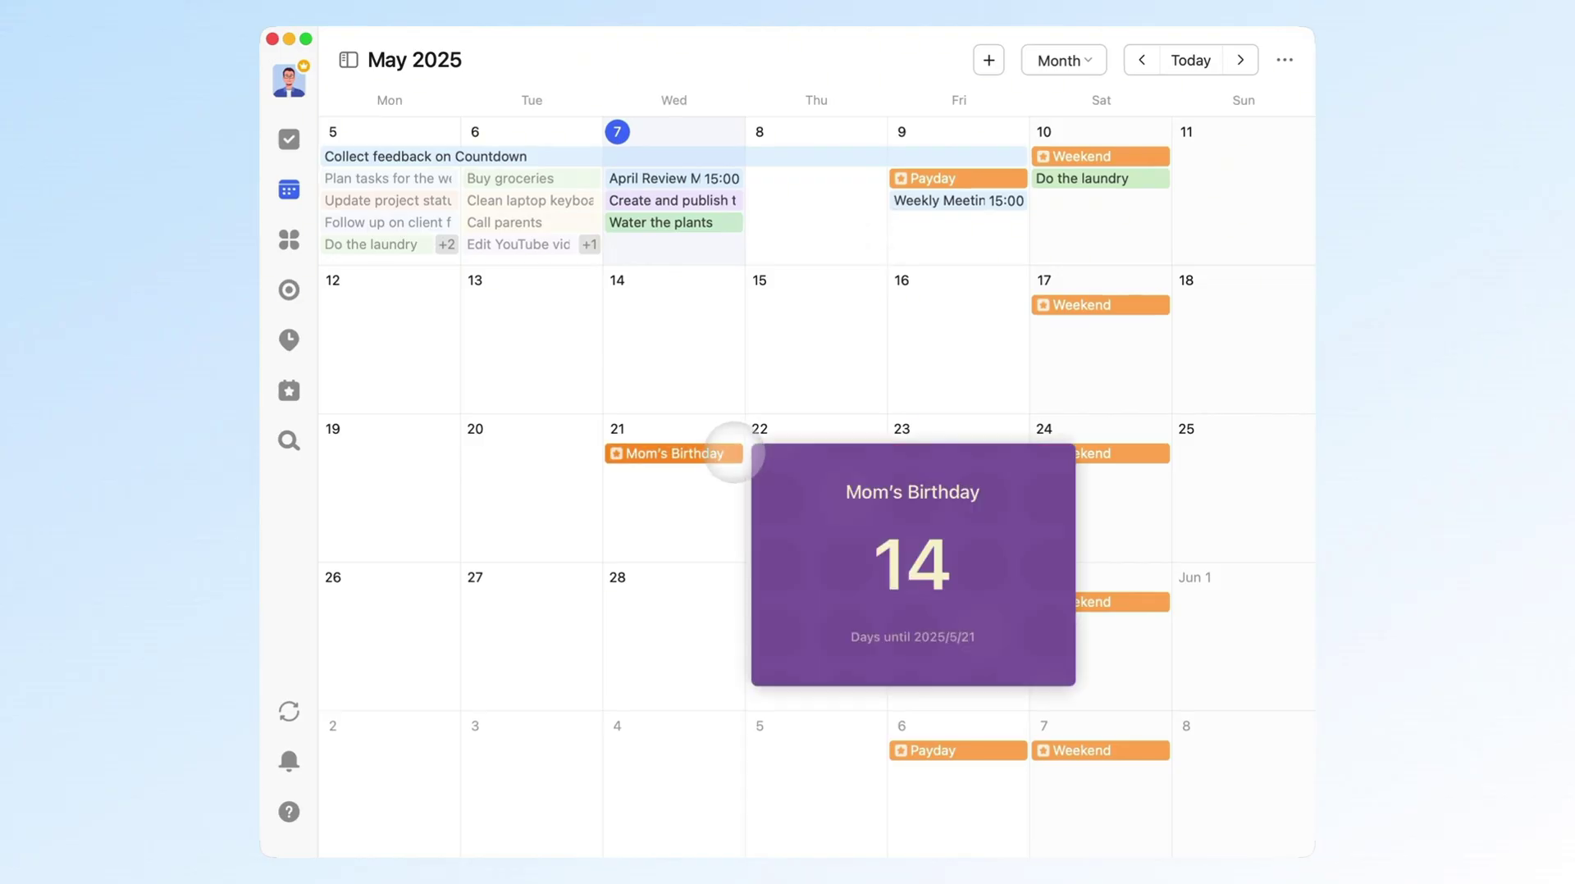
click(734, 453)
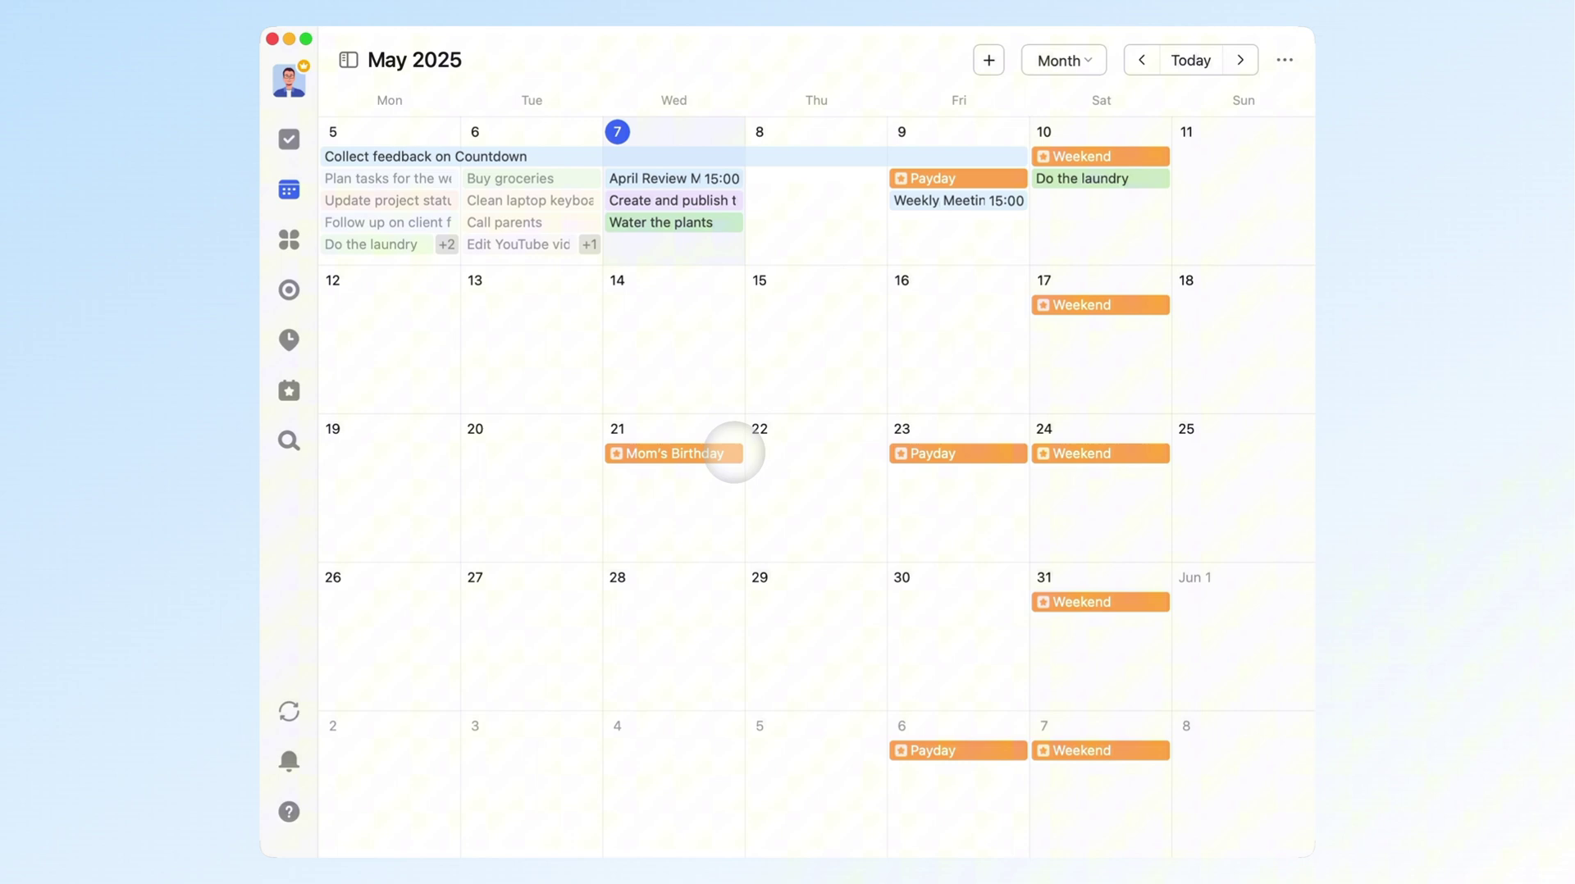
click(289, 390)
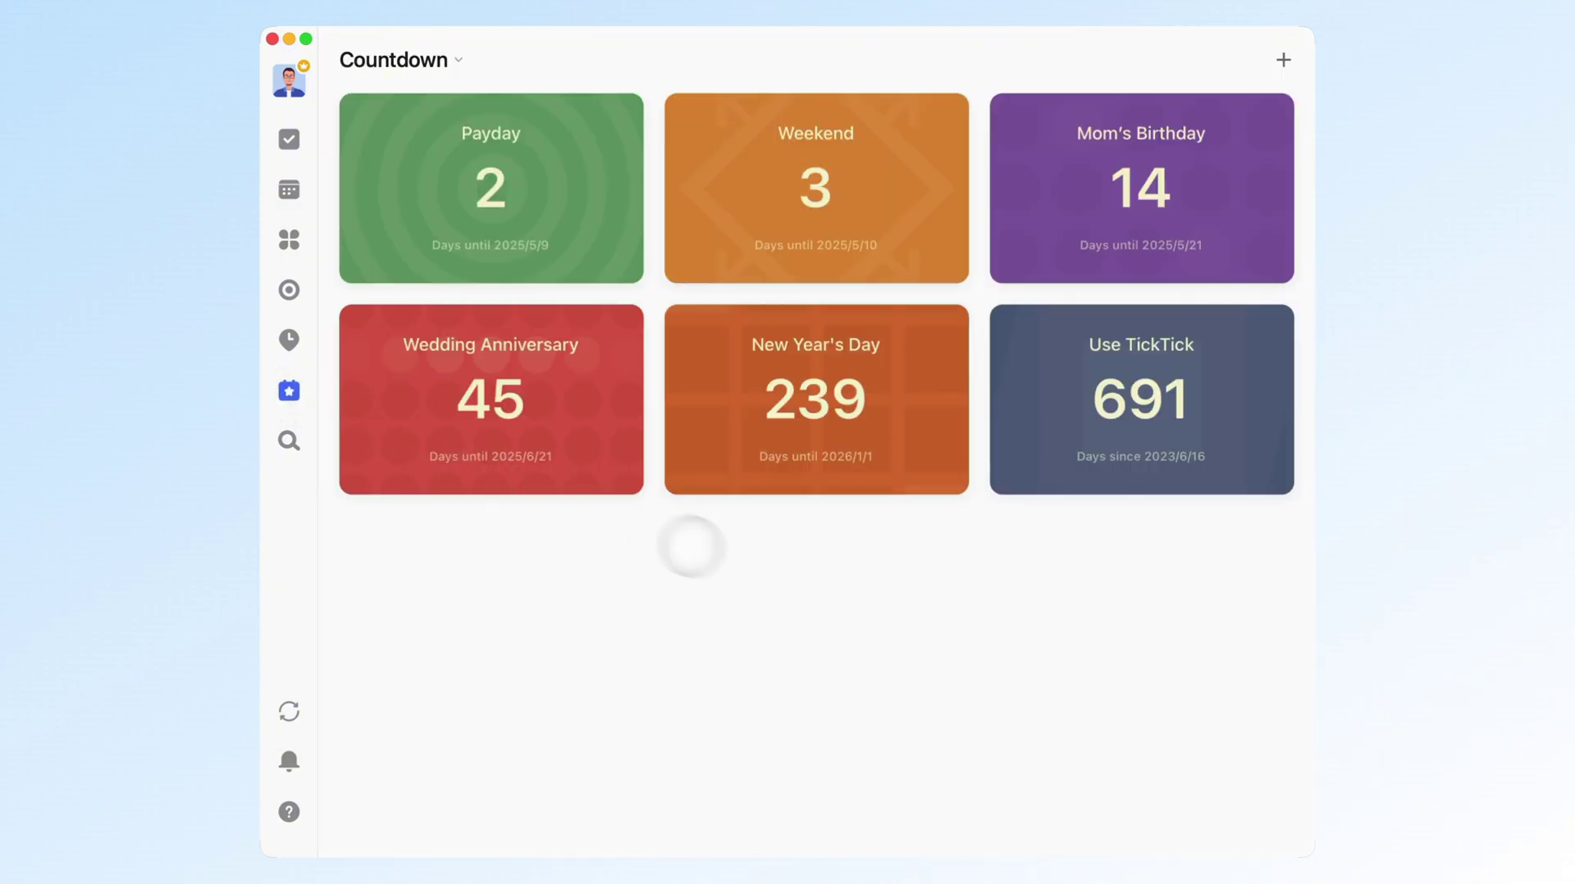